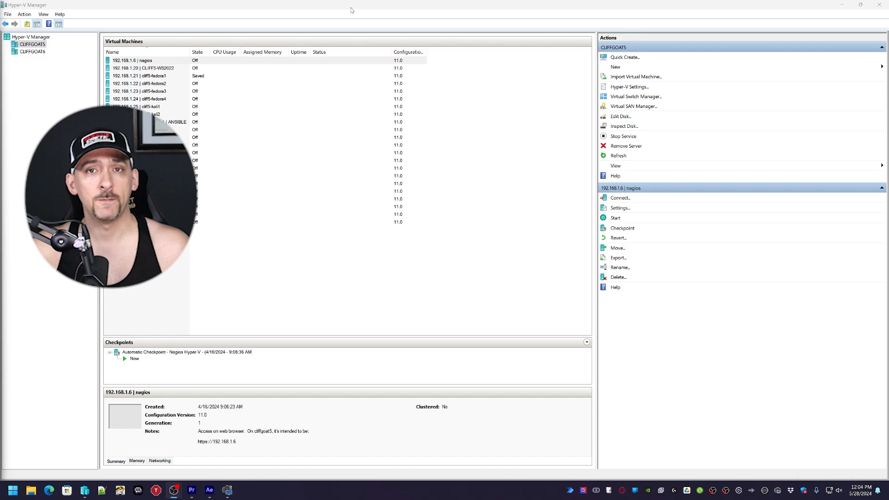
- Start a new virtual machine named fedora3
{"action": "double_click", "coordinate": [352, 6]}
{"action": "double_click", "coordinate": [345, 13]}
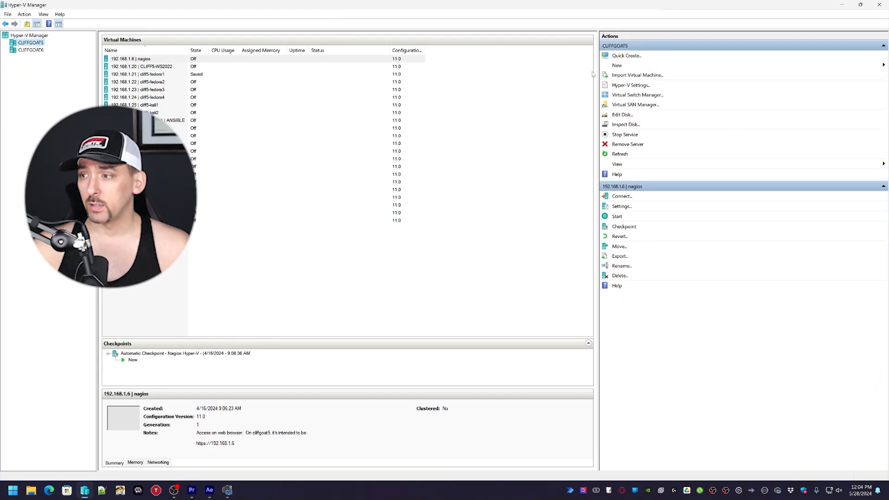
{"action": "left_click", "coordinate": [815, 65]}
{"action": "left_click", "coordinate": [837, 66]}
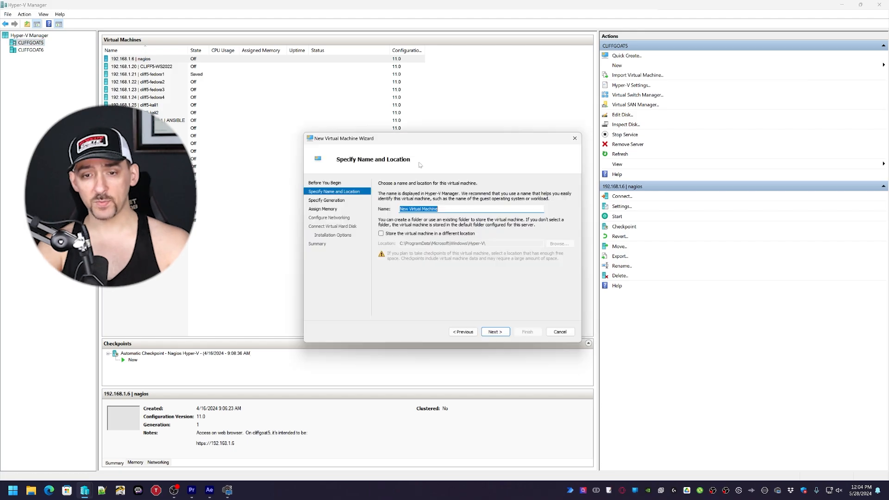
{"action": "type", "text": "fedora3"}
- Store the VM in D:\_Fedora 1 to 40 Hyper V\Disks\Fedora 3 Disk and keep Generation 1
{"action": "left_click", "coordinate": [381, 234]}
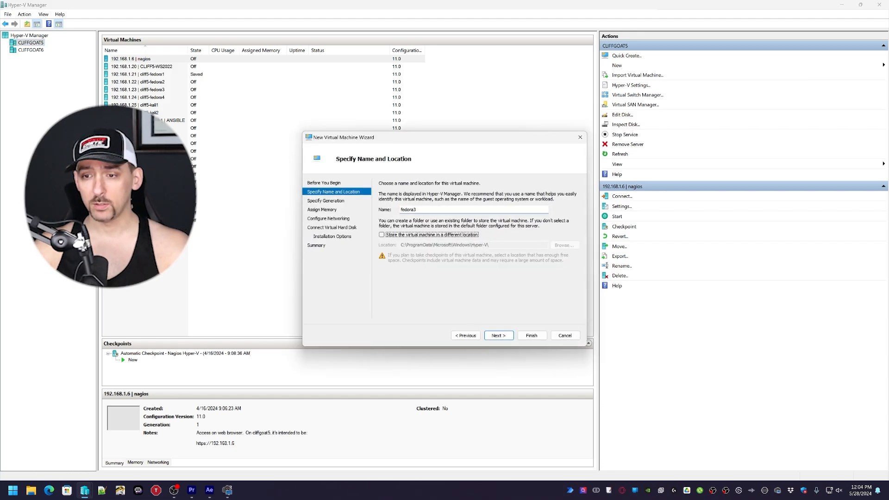
{"action": "left_click", "coordinate": [565, 245]}
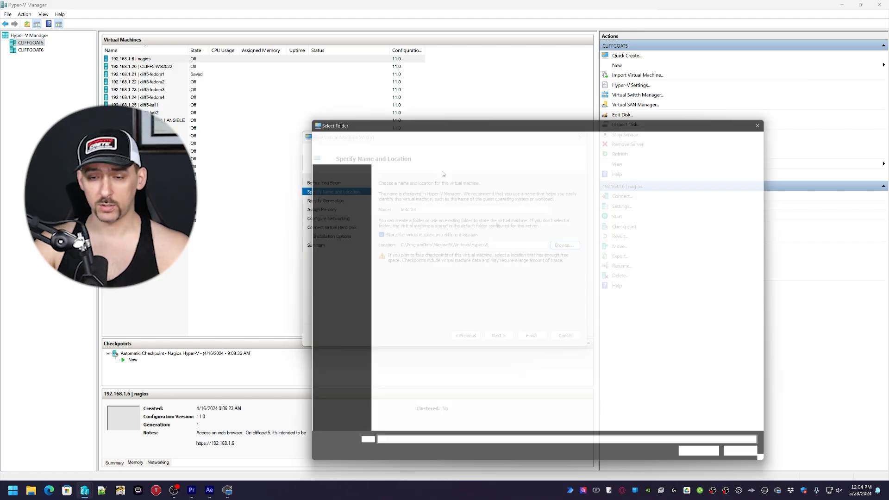
{"action": "left_click", "coordinate": [576, 138]}
{"action": "type", "text": "D:\\"}
{"action": "key", "text": "Return"}
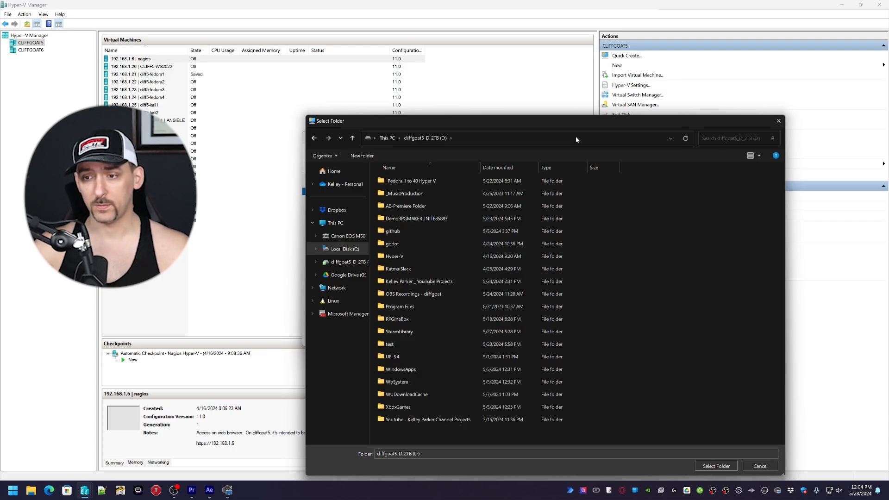
{"action": "double_click", "coordinate": [412, 192]}
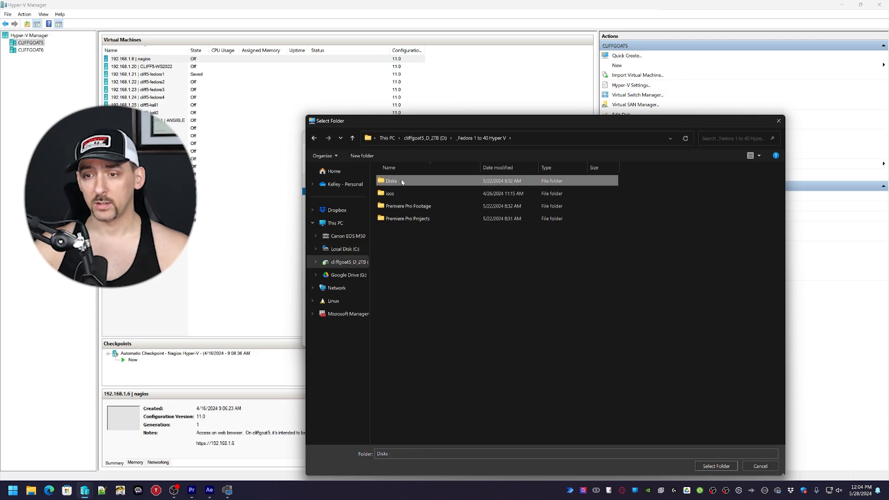
{"action": "double_click", "coordinate": [400, 181]}
{"action": "left_click", "coordinate": [401, 182]}
{"action": "double_click", "coordinate": [402, 183]}
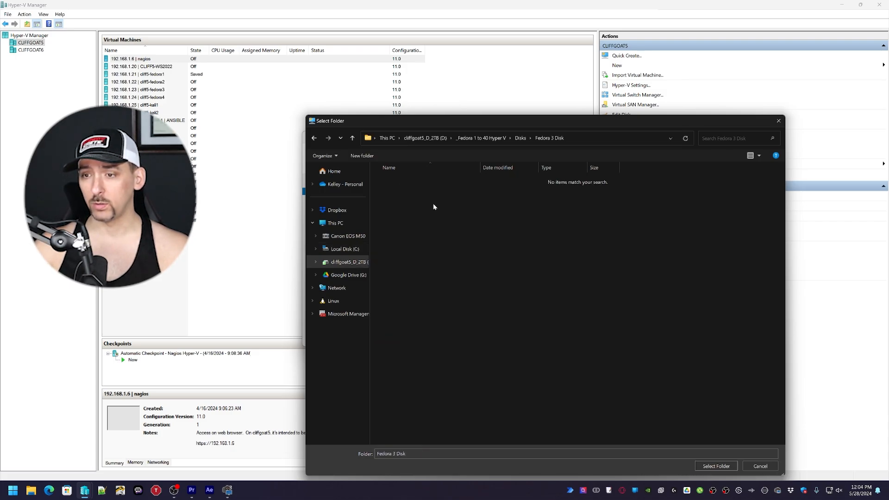
{"action": "key", "text": "Return"}
{"action": "key", "text": "Return"}
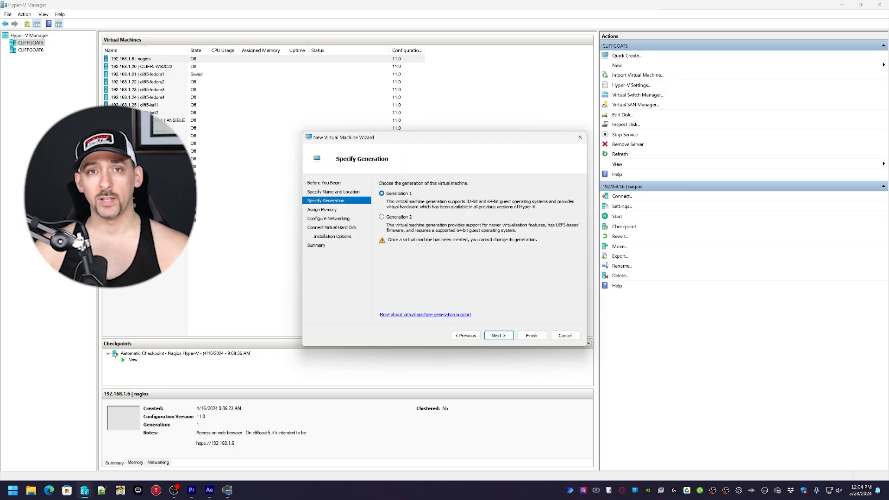
{"action": "key", "text": "Return"}
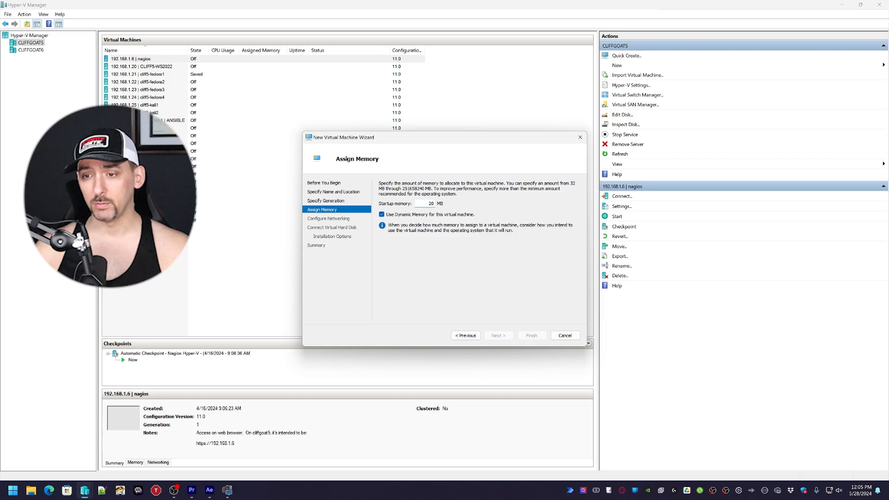
- Give the VM 2048 MB startup memory and connect it to the Default Switch
{"action": "type", "text": "2048"}
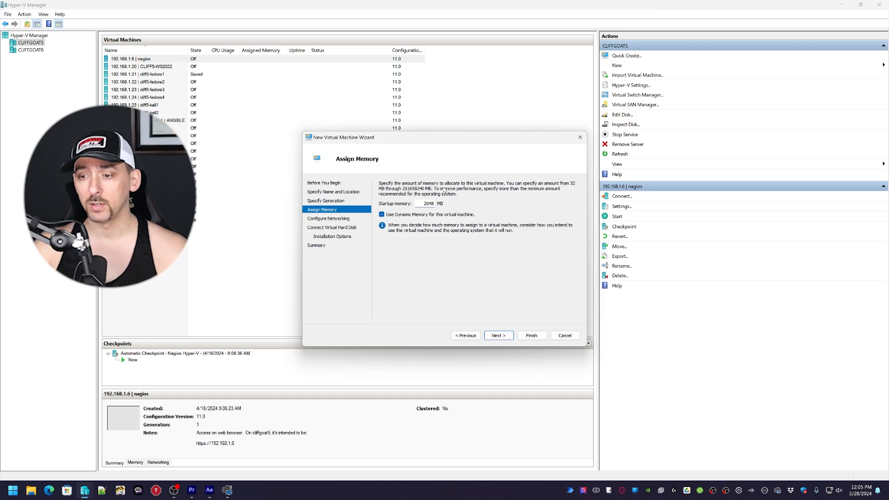
{"action": "left_click", "coordinate": [497, 336]}
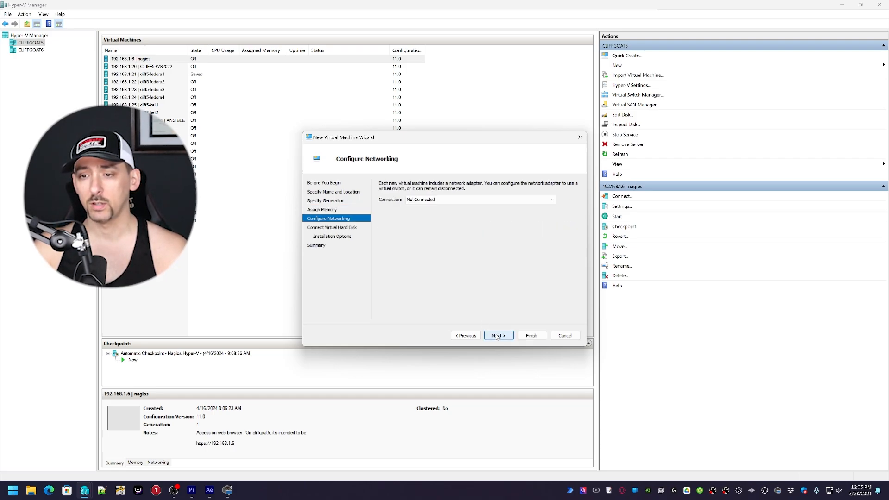
{"action": "left_click", "coordinate": [434, 200]}
{"action": "left_click", "coordinate": [424, 218]}
{"action": "key", "text": "Return"}
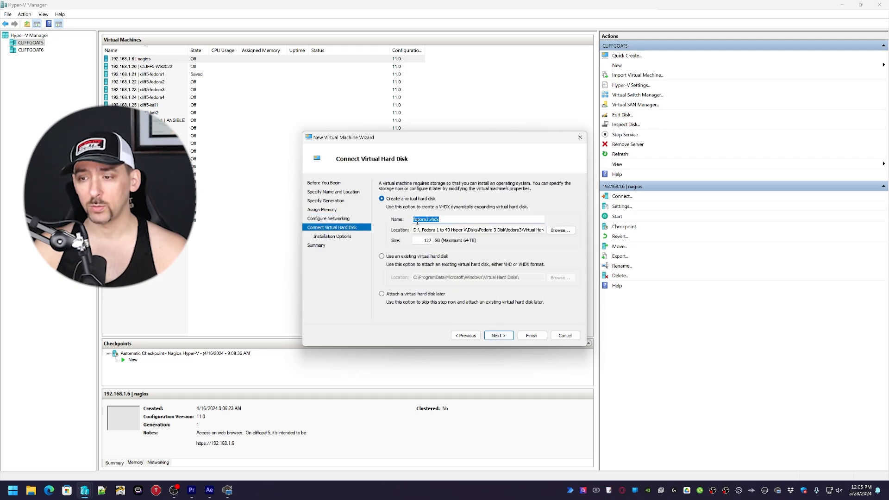
- Set the fedora3.vhdx virtual hard disk size to 40 GB
{"action": "left_click_drag", "start_coordinate": [426, 229], "coordinate": [543, 230]}
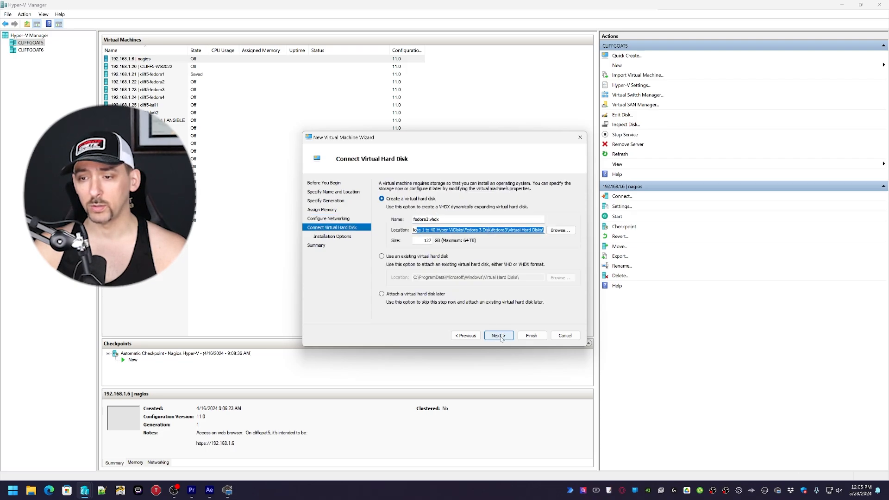
{"action": "double_click", "coordinate": [422, 240]}
{"action": "type", "text": "40"}
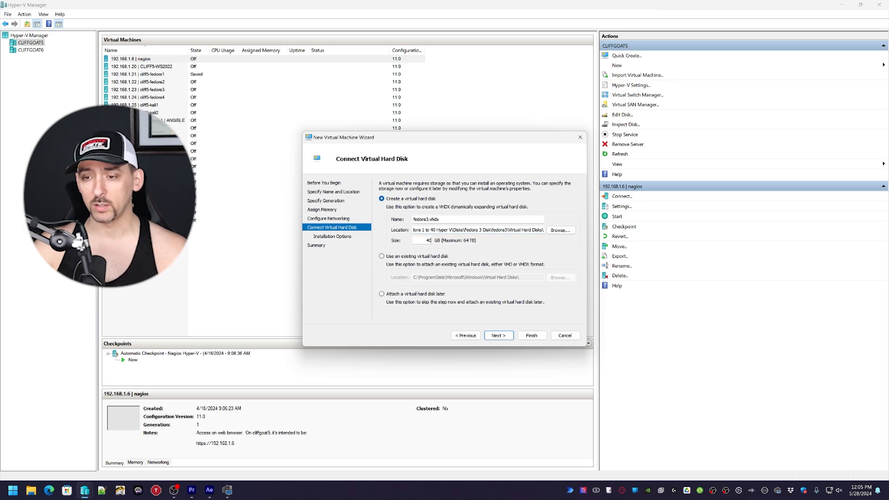
{"action": "left_click", "coordinate": [500, 338]}
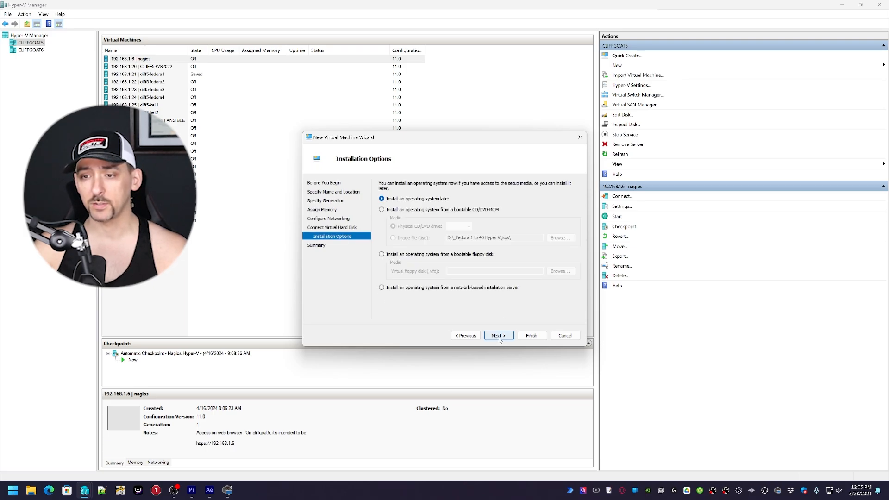
- Install the OS from the FC3-x86_64-DVD.iso image file
{"action": "left_click", "coordinate": [408, 210]}
{"action": "left_click", "coordinate": [414, 236]}
{"action": "left_click", "coordinate": [560, 237]}
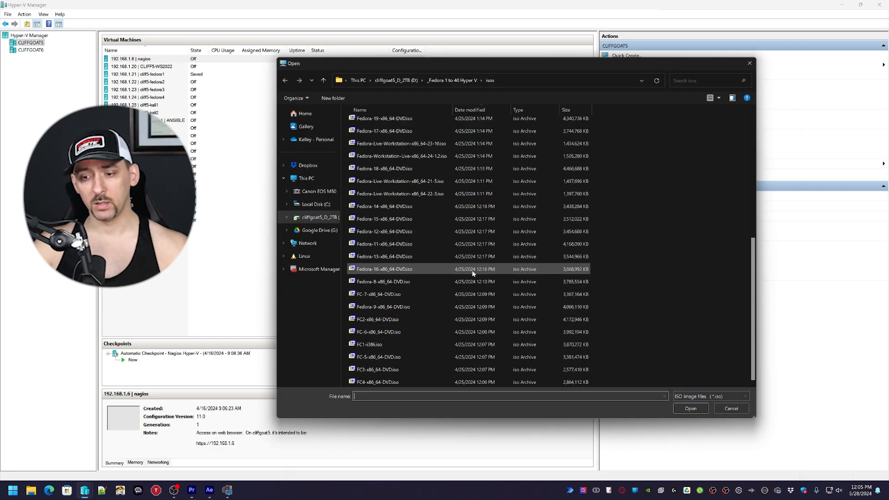
{"action": "left_click", "coordinate": [386, 371]}
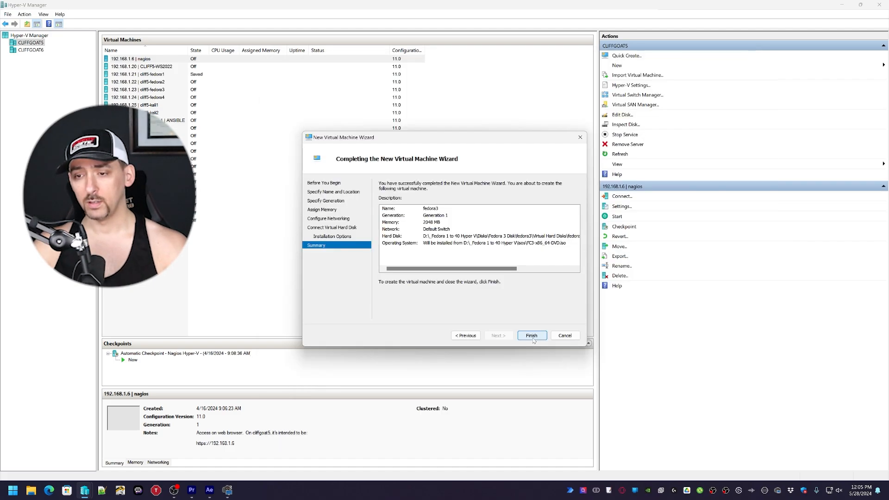
- Finish the wizard and start the fedora3 VM
{"action": "left_click", "coordinate": [531, 335]}
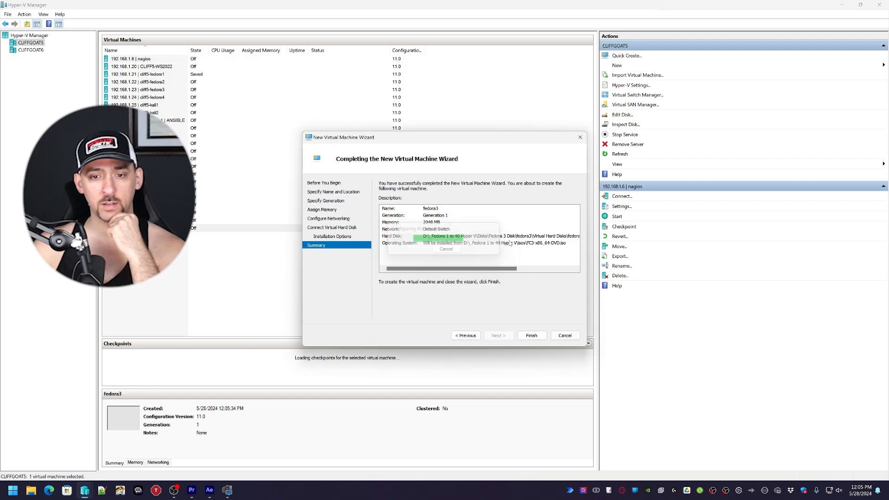
{"action": "left_click", "coordinate": [617, 216]}
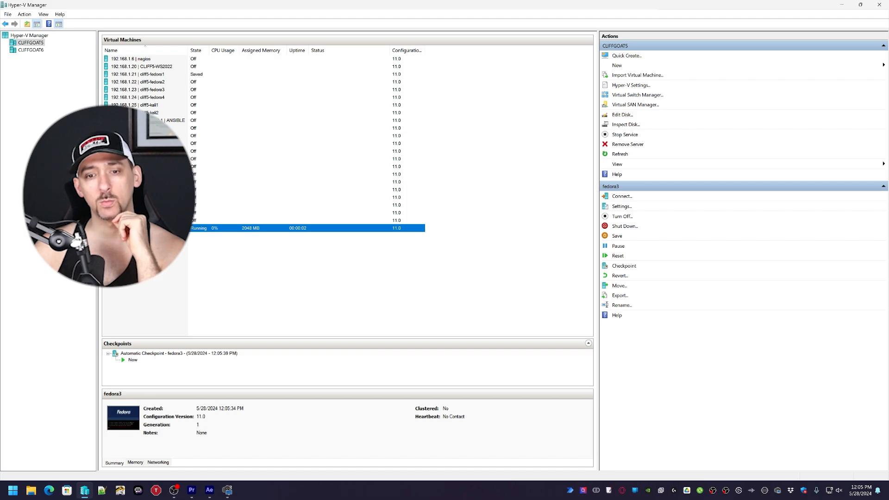
{"action": "right_click", "coordinate": [146, 229]}
- Connect to fedora3, boot the graphical installer and skip the CD media test
{"action": "left_click", "coordinate": [171, 237]}
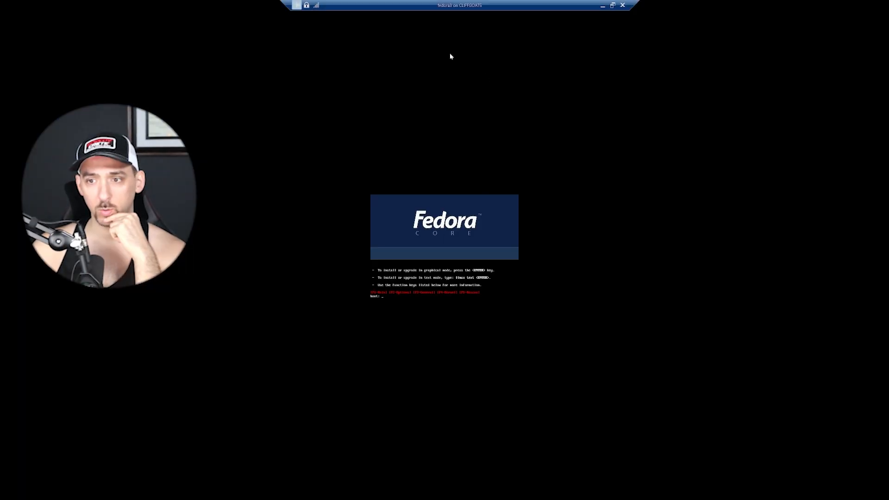
{"action": "double_click", "coordinate": [458, 3]}
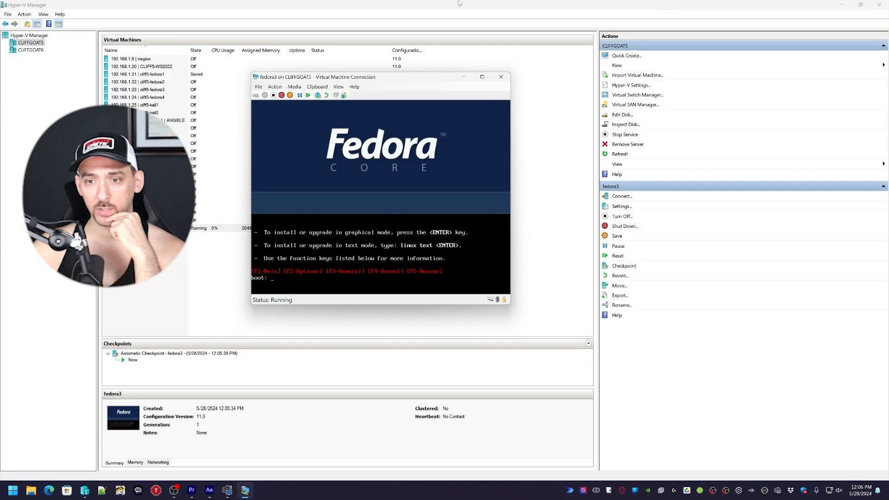
{"action": "key", "text": "Return"}
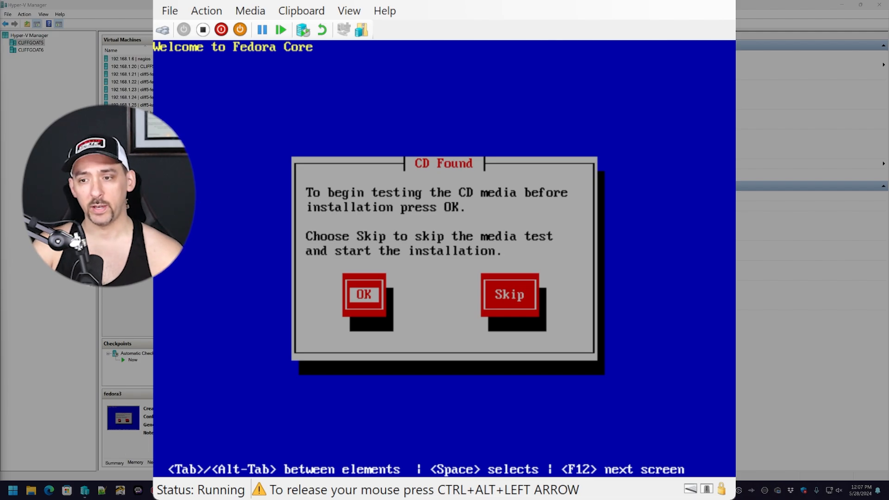
{"action": "key", "text": "Tab"}
{"action": "key", "text": "Return"}
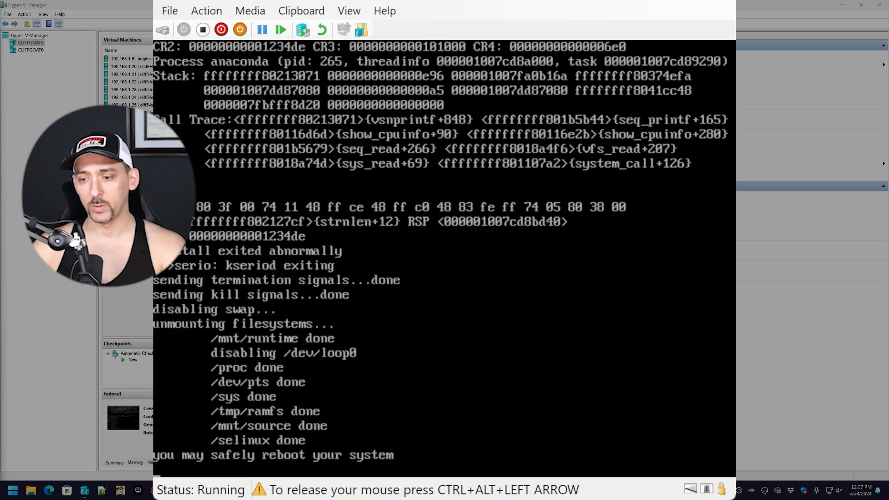
- Release the mouse, boot the installer again and skip the media test once more
{"action": "key", "text": "ctrl+alt+Left"}
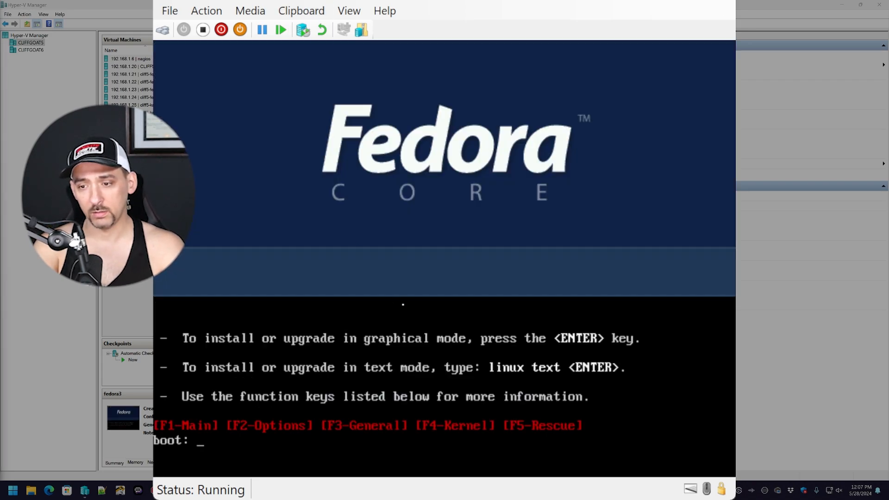
{"action": "key", "text": "Return"}
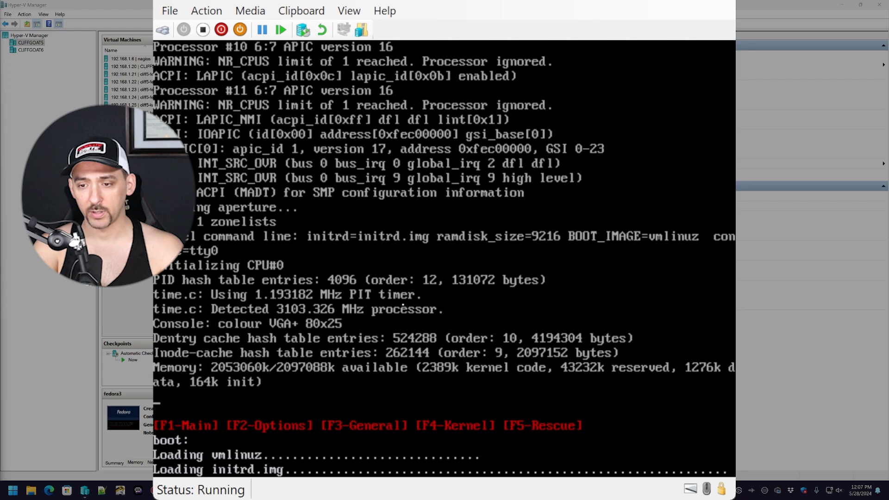
{"action": "key", "text": "Tab"}
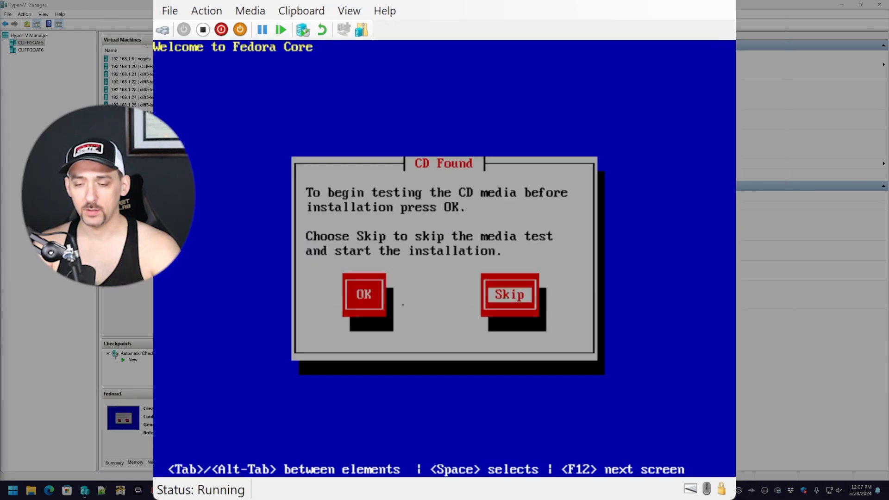
{"action": "key", "text": "Return"}
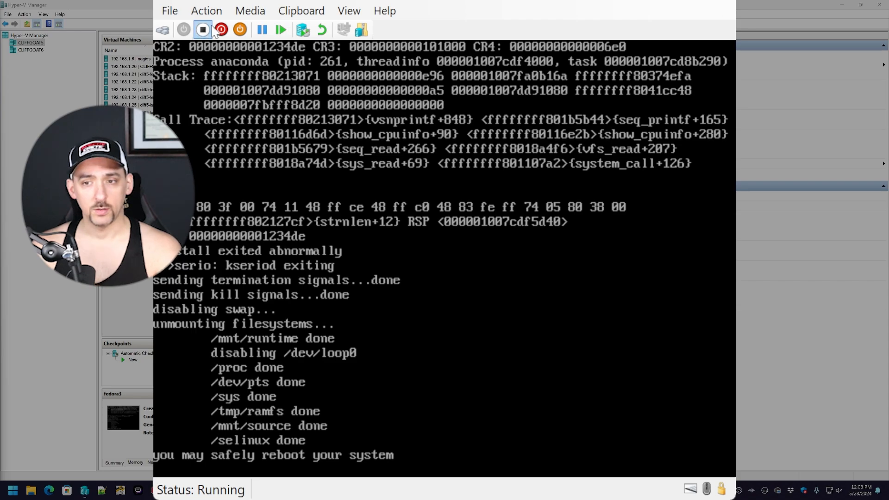
- Reset the VM and boot the installer with 'linux text', then try freeing the mouse
{"action": "left_click", "coordinate": [284, 30]}
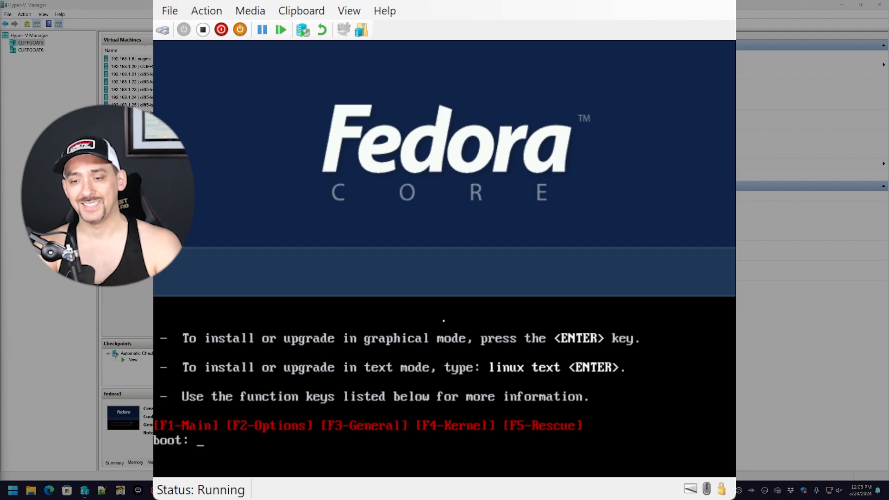
{"action": "type", "text": "linux text"}
{"action": "key", "text": "Return"}
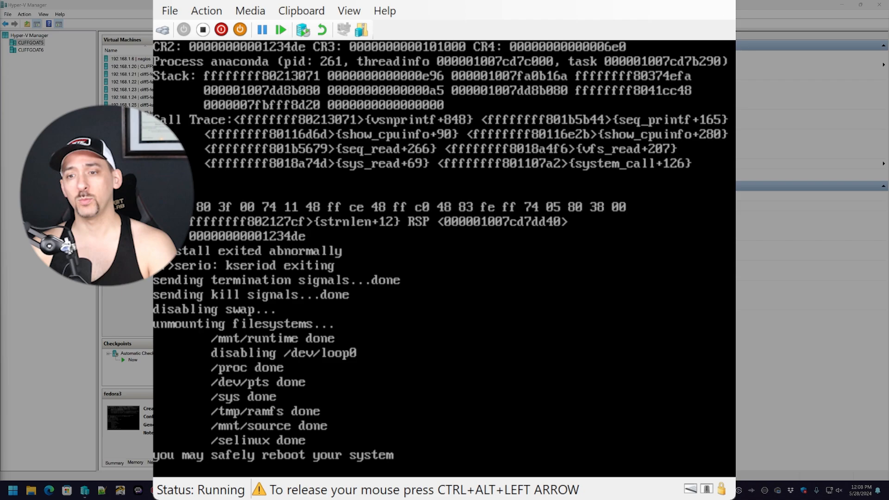
{"action": "key", "text": "Left"}
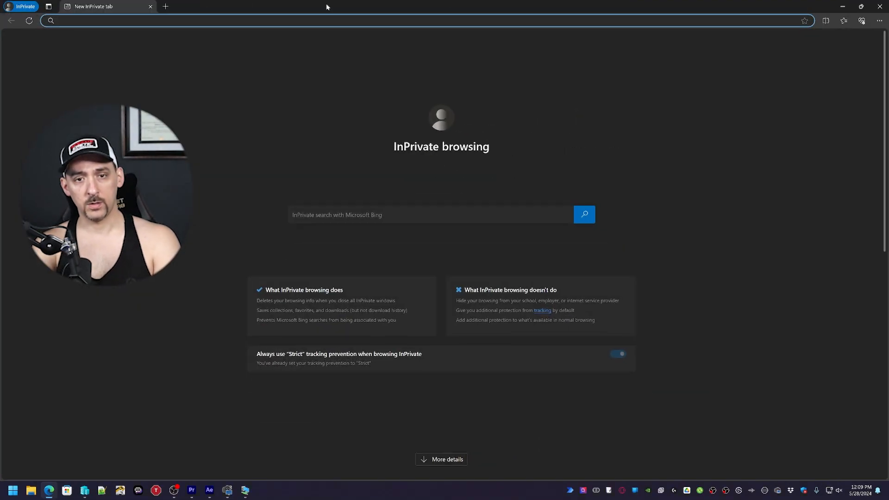
- Search 'fedora iso' and 'fedora 3 iso i386', then download FC3-i386-DVD.iso from the archive
{"action": "type", "text": "fedora iso"}
{"action": "key", "text": "Return"}
{"action": "left_click", "coordinate": [205, 147]}
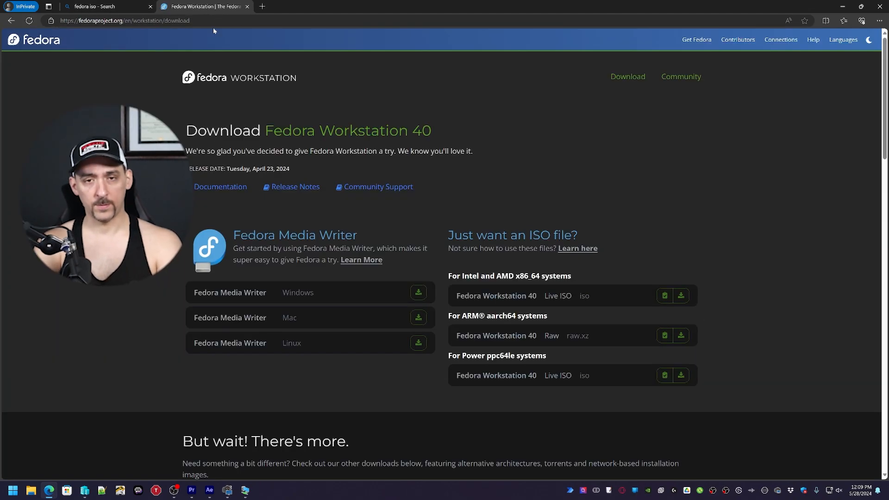
{"action": "left_click", "coordinate": [213, 21]}
{"action": "type", "text": "fedora 3"}
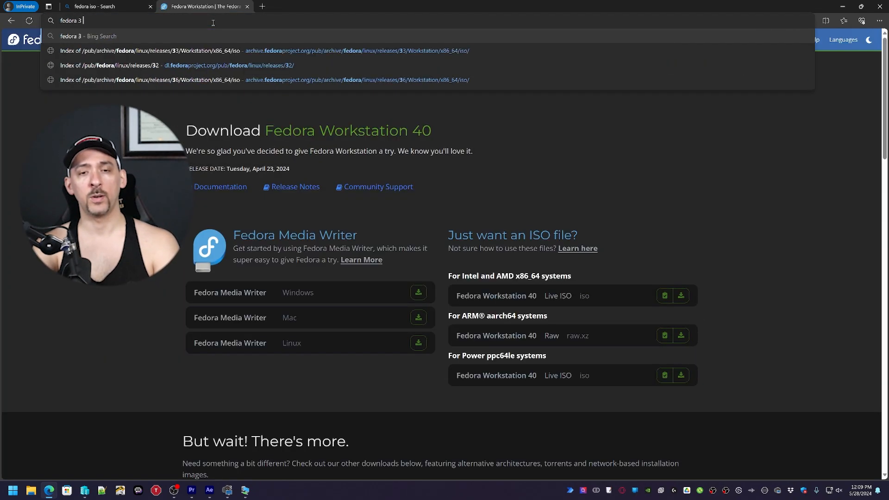
{"action": "type", "text": " iso i386"}
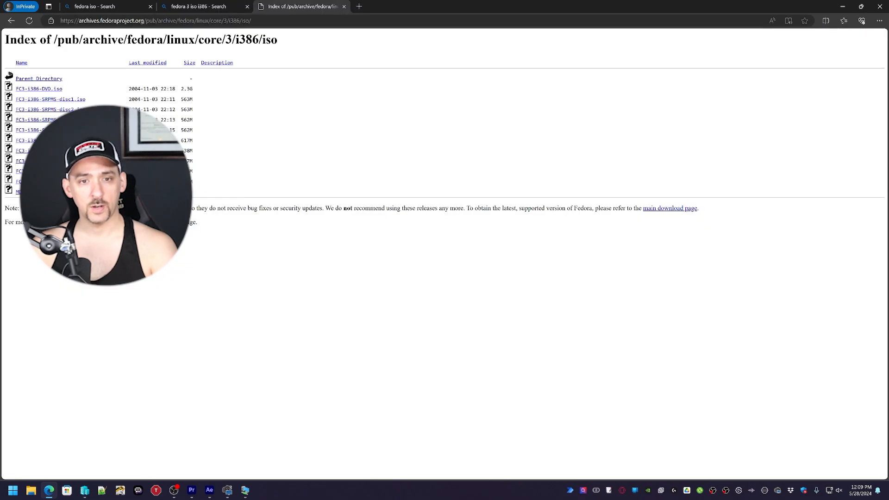
{"action": "left_click", "coordinate": [42, 89]}
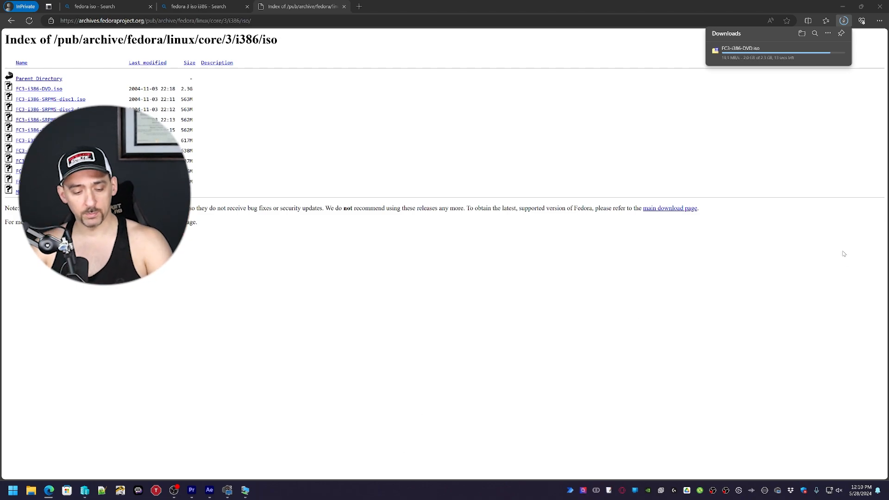
- Snap Edge right, delete FC3-x86_64-DVD.iso in File Explorer, and check the i386 download's progress
{"action": "left_click", "coordinate": [31, 490]}
{"action": "left_click_drag", "start_coordinate": [569, 6], "coordinate": [888, 139]}
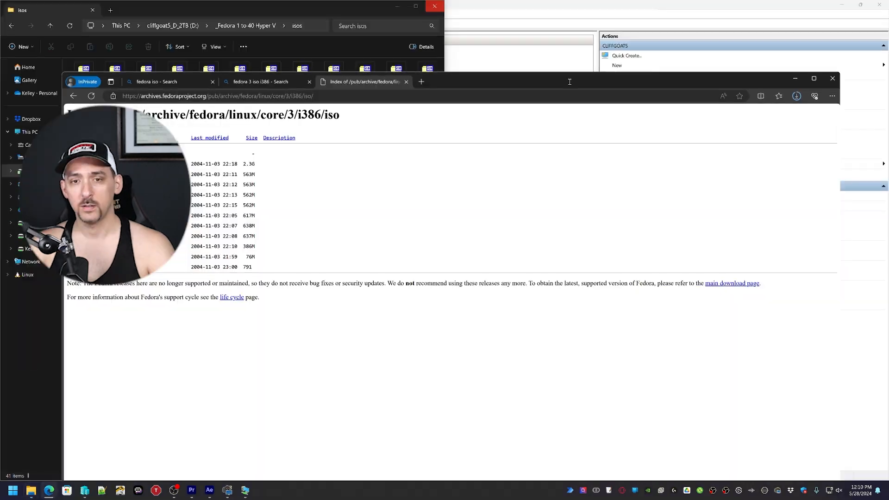
{"action": "left_click", "coordinate": [314, 342]}
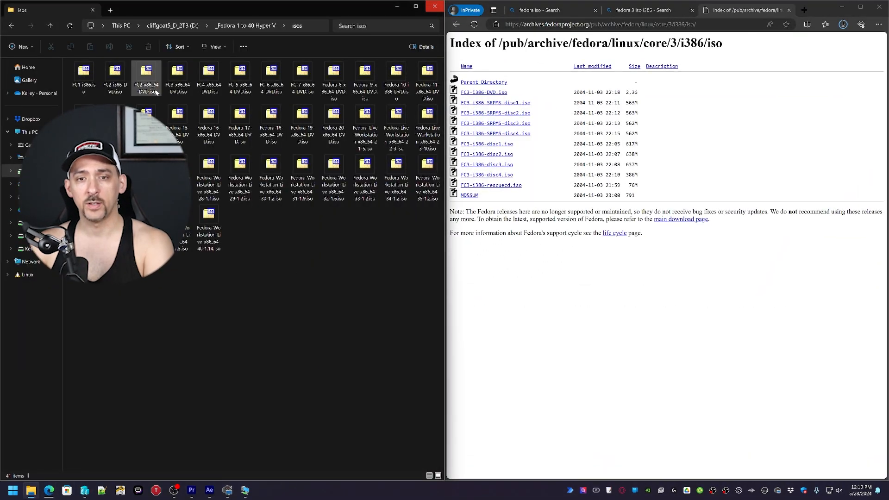
{"action": "left_click", "coordinate": [177, 76]}
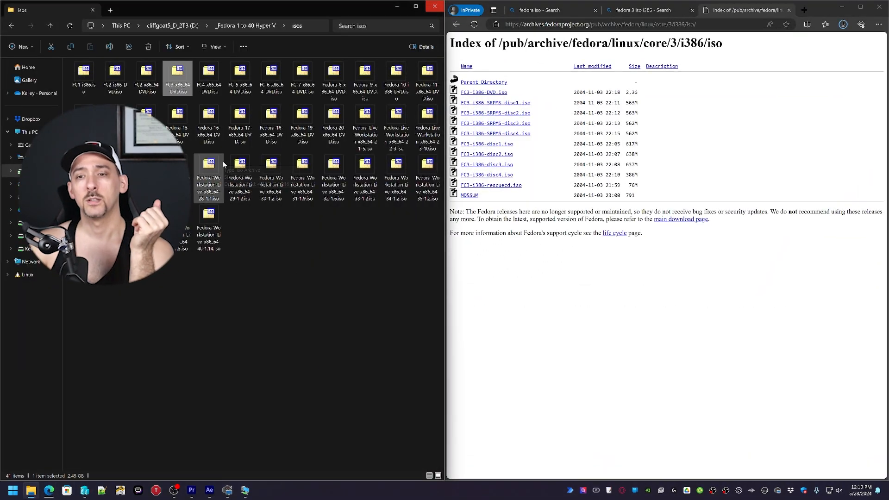
{"action": "key", "text": "Delete"}
{"action": "left_click", "coordinate": [843, 24]}
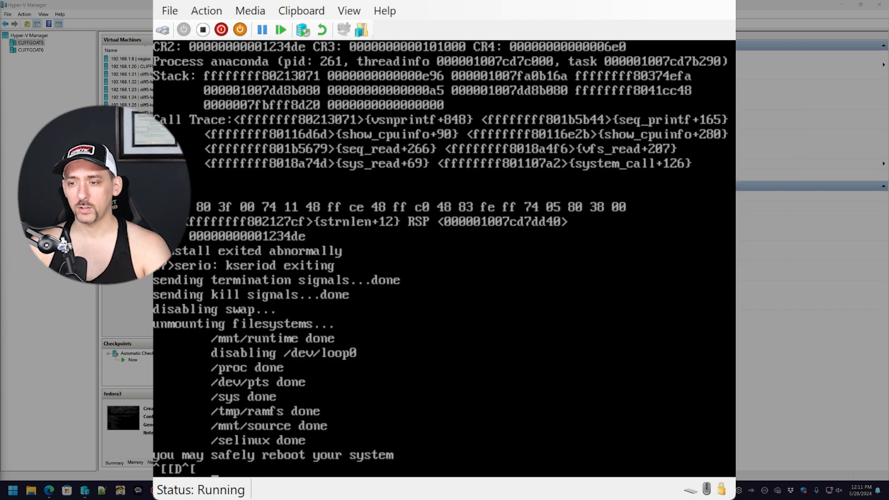
- Boot the graphical-mode installer in the VM and skip the CD media test
{"action": "left_click", "coordinate": [372, 376]}
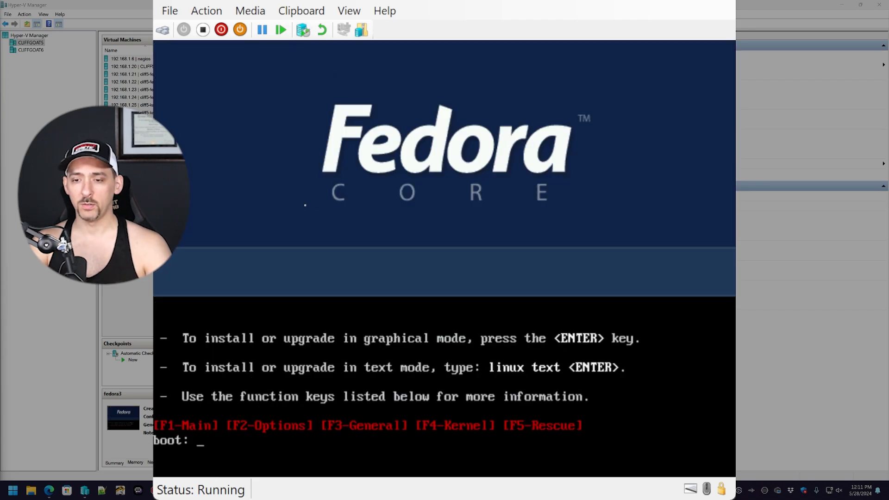
{"action": "key", "text": "Return"}
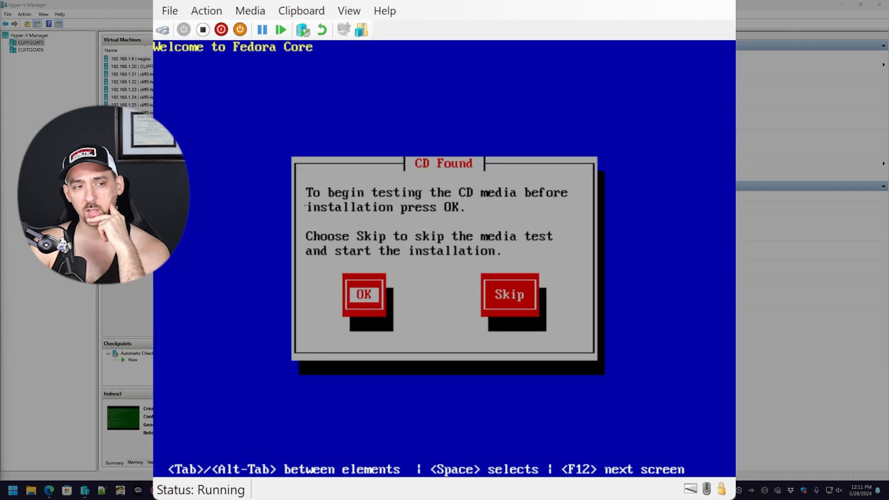
{"action": "key", "text": "Tab"}
{"action": "key", "text": "Return"}
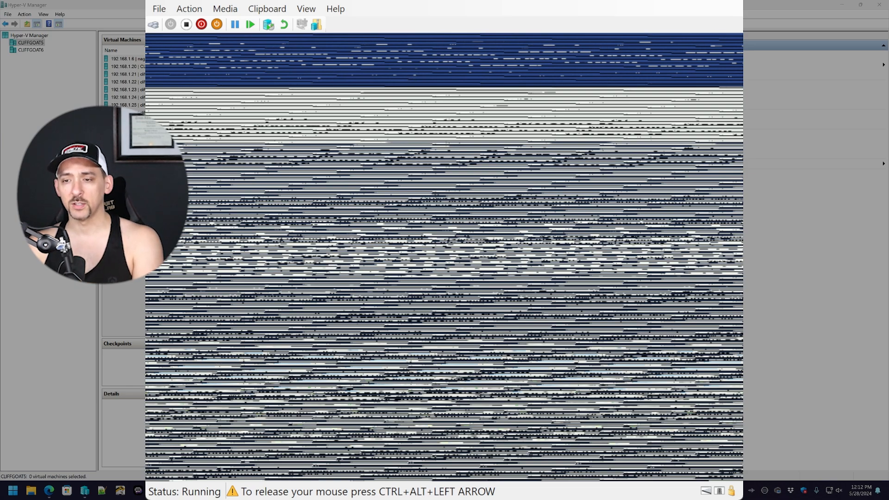
- Boot with 'linux text', skip the media test, and accept the welcome and English language
{"action": "key", "text": "ctrl+alt+Left"}
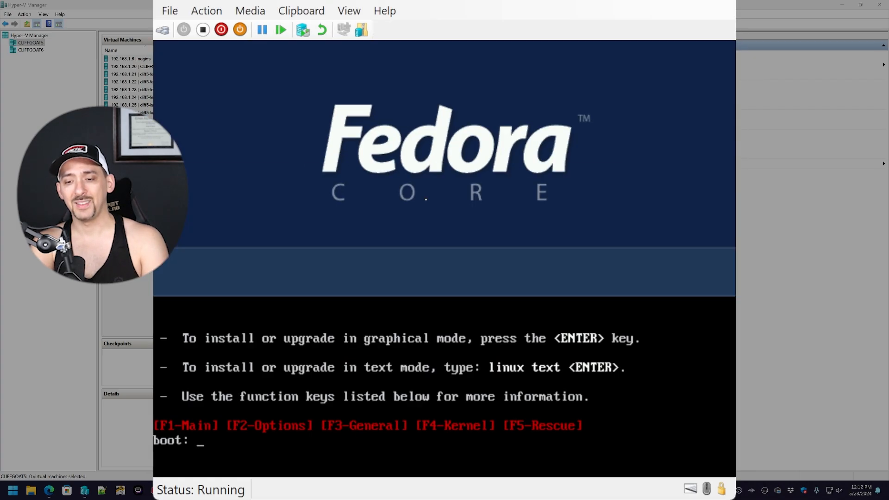
{"action": "type", "text": "linux text"}
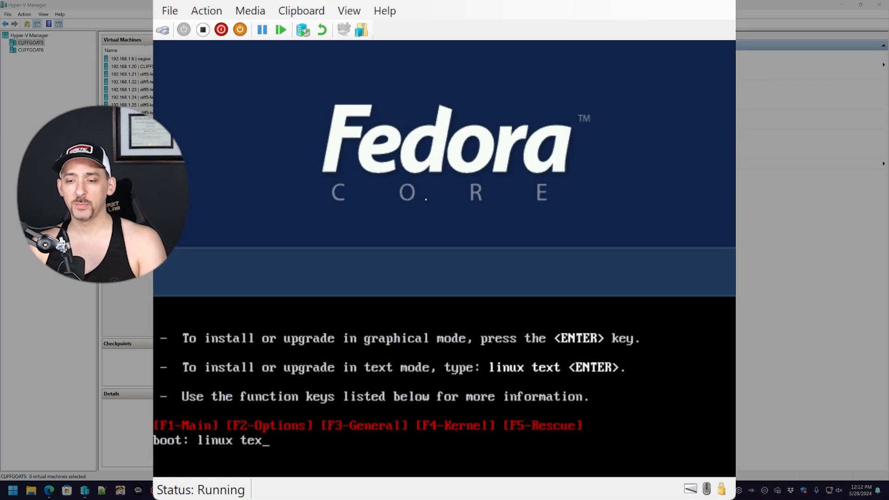
{"action": "key", "text": "Return"}
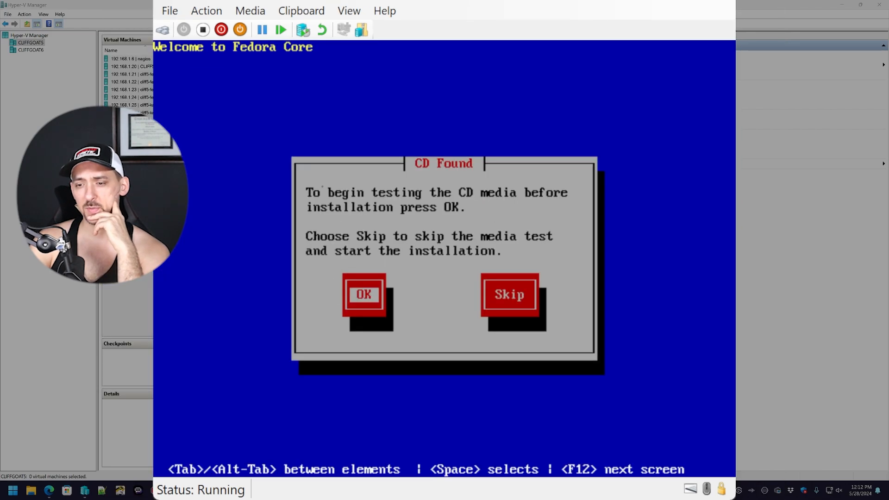
{"action": "key", "text": "Tab"}
{"action": "key", "text": "Return"}
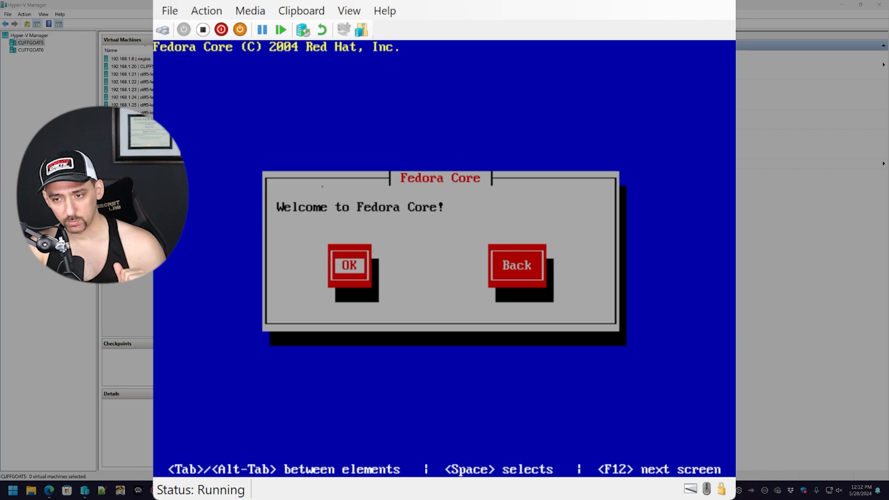
{"action": "key", "text": "Return"}
{"action": "key", "text": "Return"}
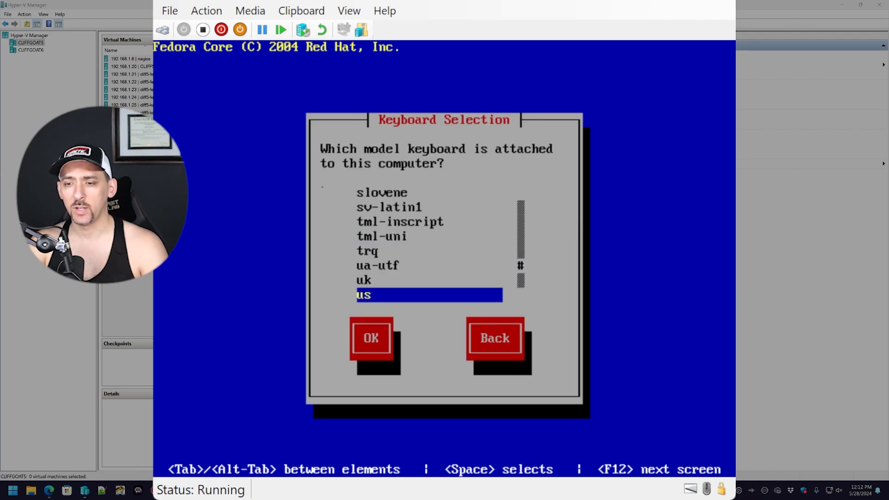
{"action": "key", "text": "Return"}
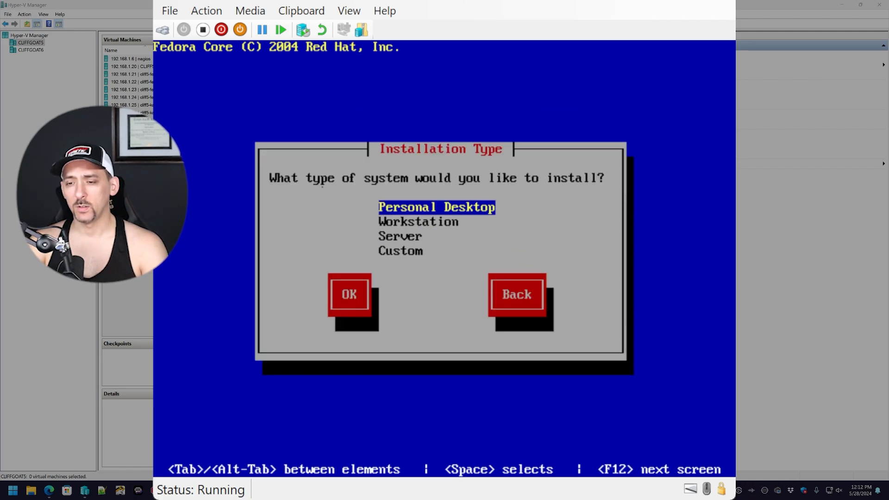
- Confirm the install type and autopartition hda, agreeing to erase its Linux partitions
{"action": "key", "text": "Down"}
{"action": "key", "text": "Down"}
{"action": "key", "text": "Down"}
{"action": "key", "text": "Return"}
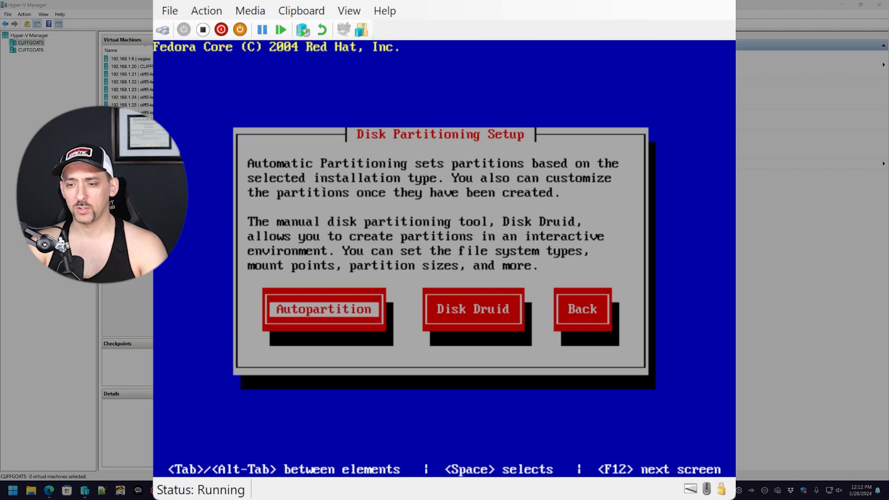
{"action": "key", "text": "Return"}
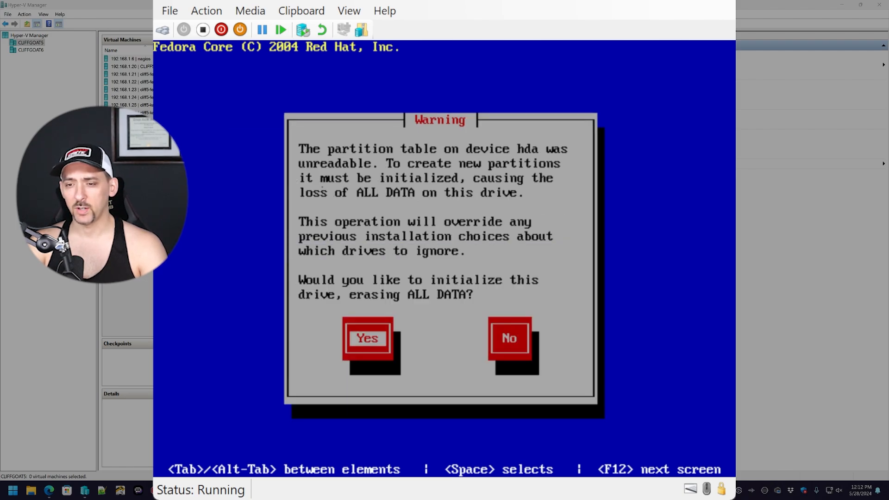
{"action": "key", "text": "Return"}
{"action": "key", "text": "Tab"}
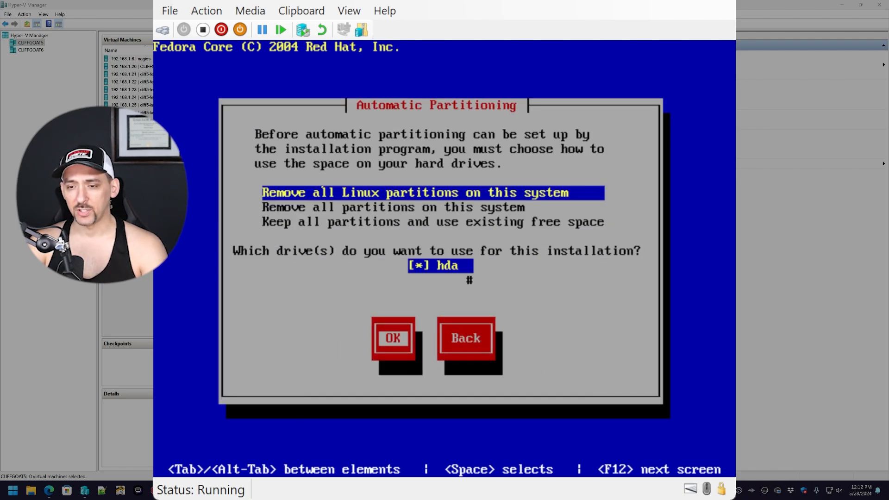
{"action": "key", "text": "Return"}
{"action": "key", "text": "Tab"}
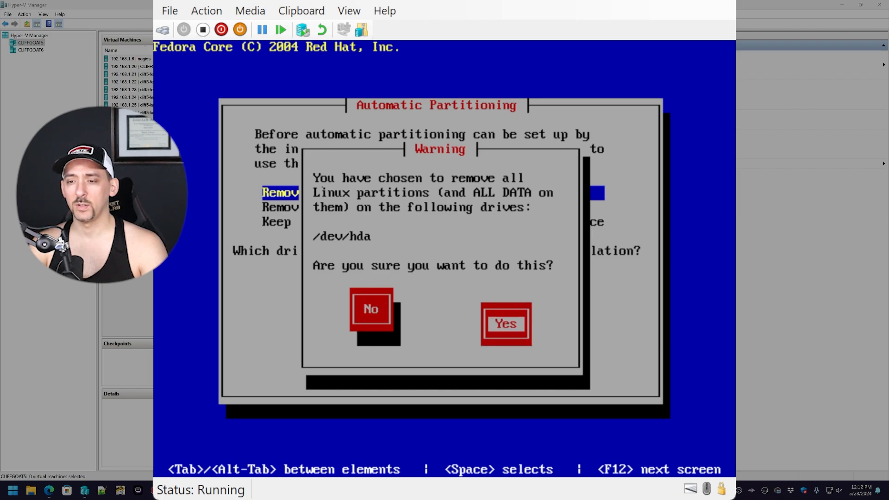
{"action": "key", "text": "Return"}
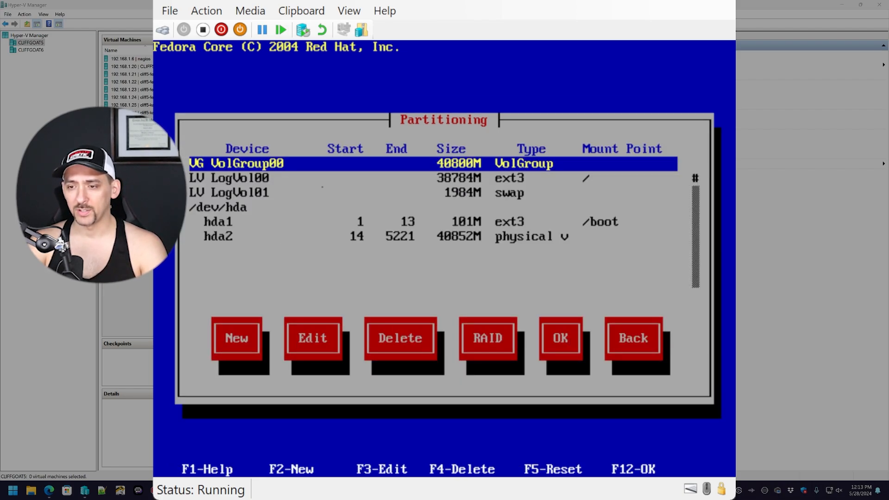
- Accept the VolGroup00 partition layout with OK to reach Boot Loader Configuration
{"action": "key", "text": "Down"}
{"action": "key", "text": "Down"}
{"action": "key", "text": "Down"}
{"action": "key", "text": "Down"}
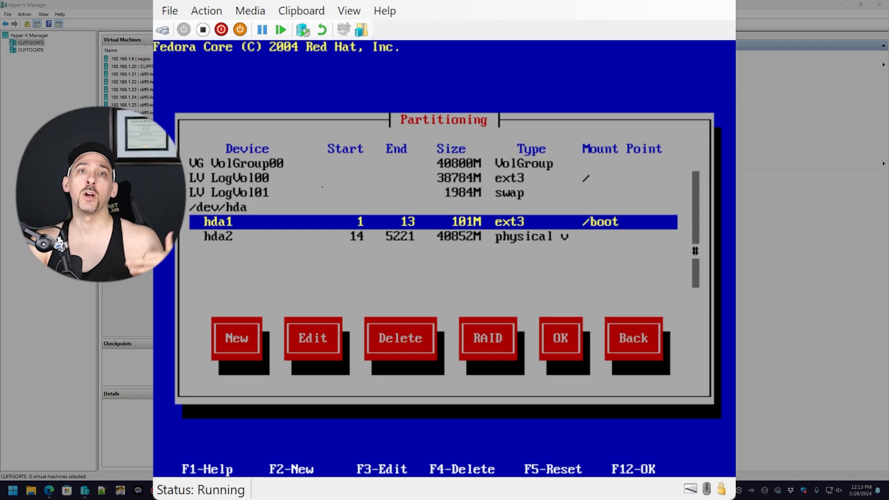
{"action": "key", "text": "Tab"}
{"action": "key", "text": "Tab"}
{"action": "key", "text": "Tab"}
{"action": "key", "text": "Tab"}
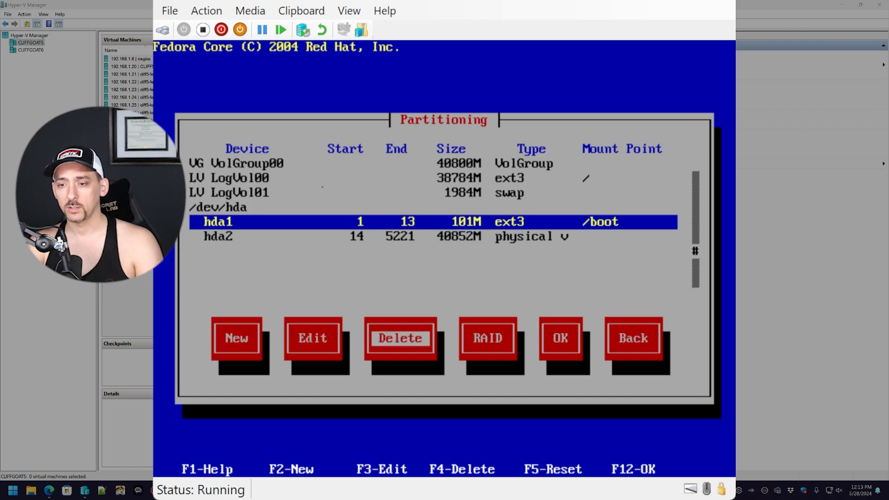
{"action": "key", "text": "Return"}
- Keep GRUB with no kernel options or password, installed to the MBR
{"action": "key", "text": "Tab"}
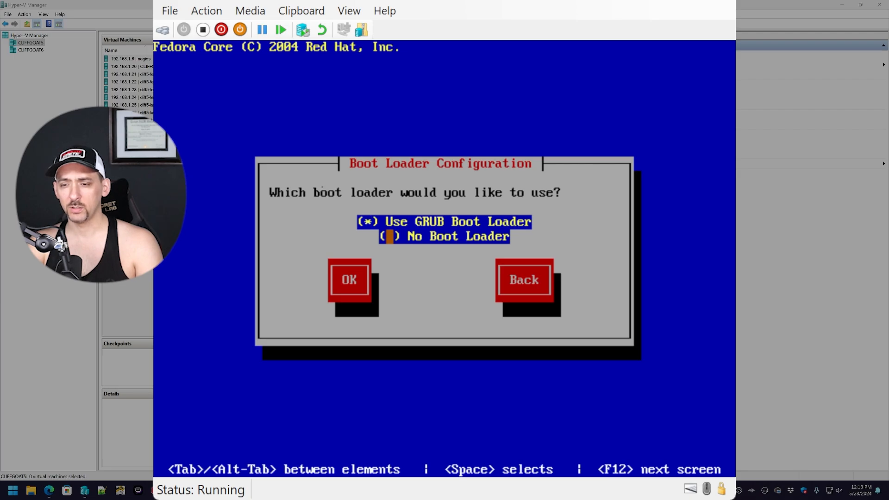
{"action": "key", "text": "Tab"}
{"action": "key", "text": "Return"}
{"action": "key", "text": "Tab"}
{"action": "key", "text": "Tab"}
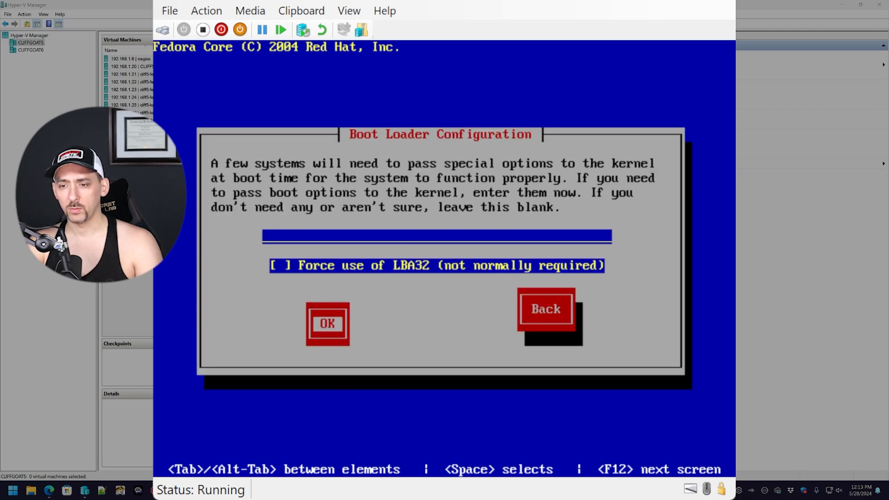
{"action": "key", "text": "Return"}
{"action": "key", "text": "Tab"}
{"action": "key", "text": "Tab"}
{"action": "key", "text": "Tab"}
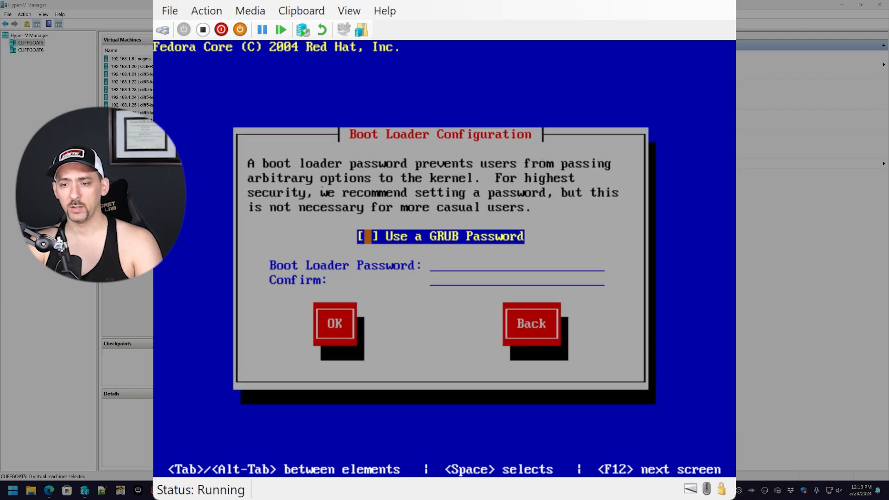
{"action": "key", "text": "Tab"}
{"action": "key", "text": "Return"}
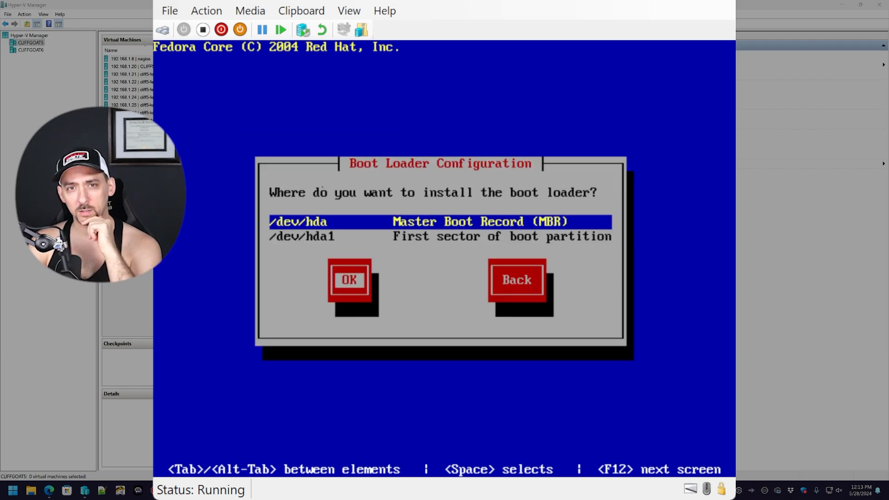
{"action": "key", "text": "Return"}
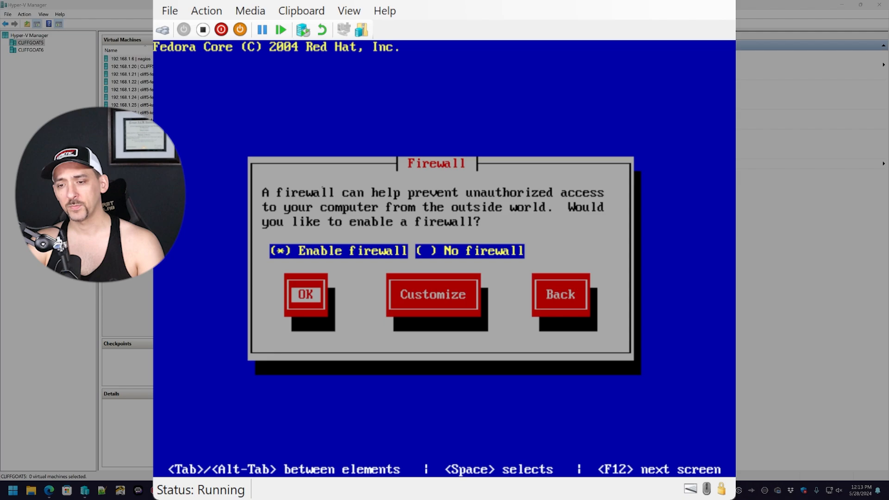
- Select No firewall and proceed without one
{"action": "key", "text": "Tab"}
{"action": "key", "text": "Tab"}
{"action": "key", "text": "Tab"}
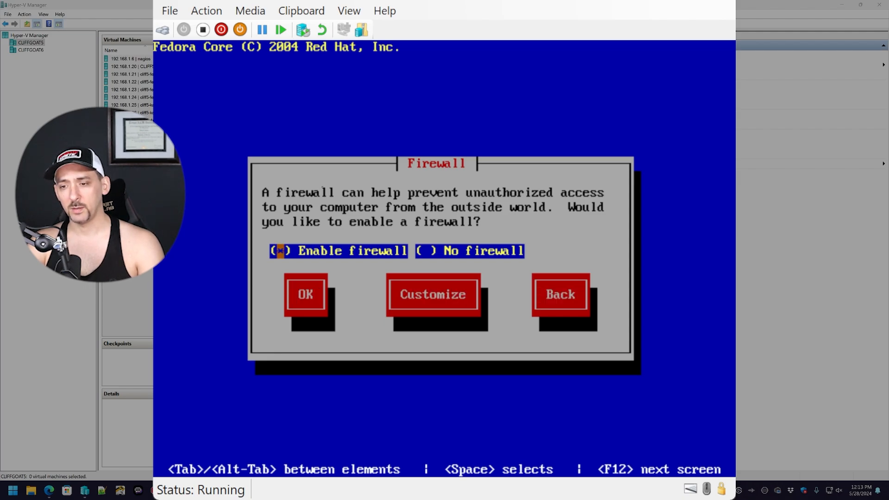
{"action": "key", "text": "Tab"}
{"action": "key", "text": "space"}
{"action": "key", "text": "Tab"}
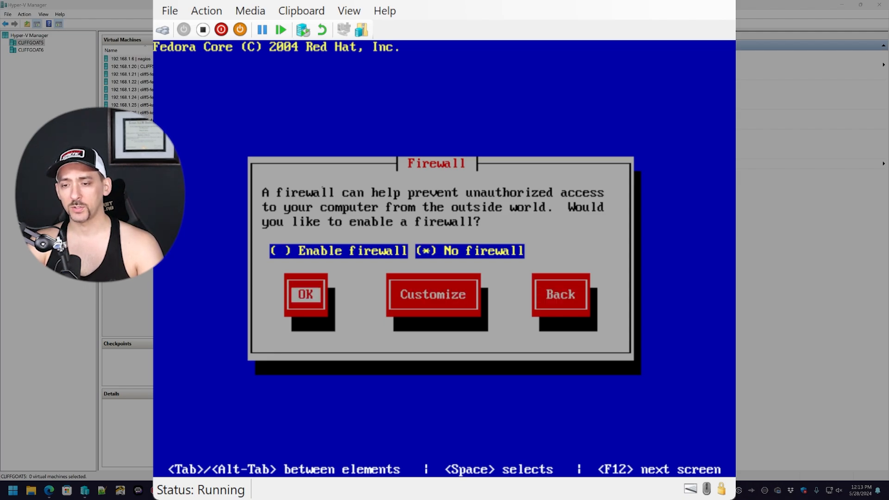
{"action": "key", "text": "Return"}
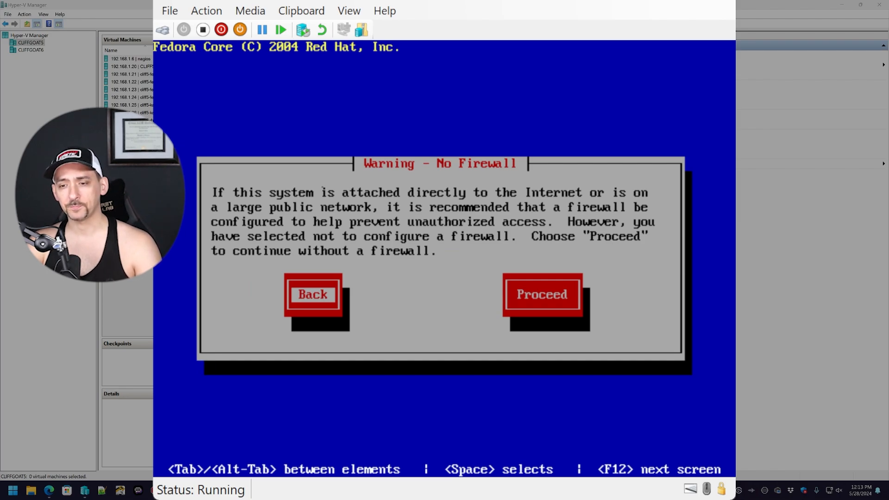
{"action": "key", "text": "Tab"}
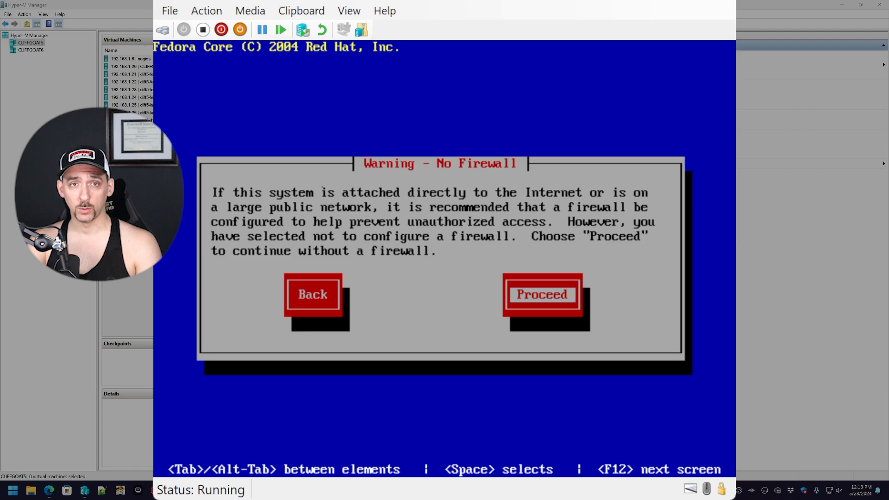
{"action": "key", "text": "Return"}
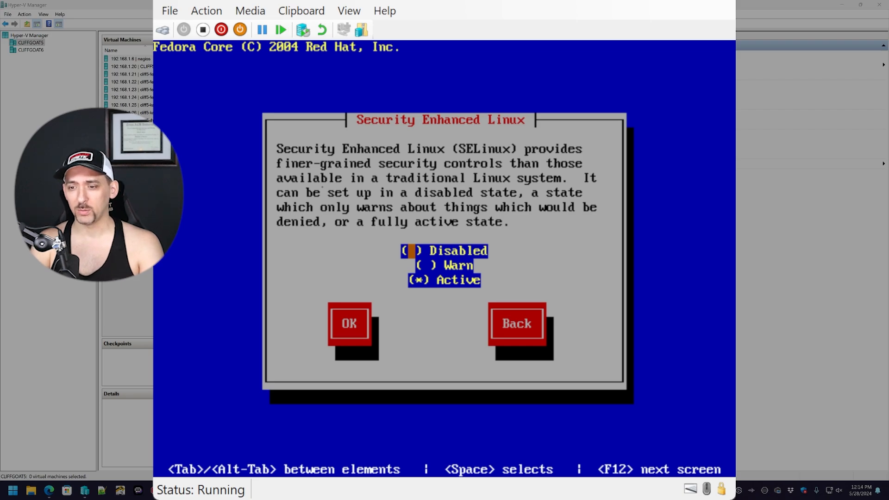
- Leave SELinux set to Active and confirm with OK
{"action": "key", "text": "Down"}
{"action": "key", "text": "Down"}
{"action": "key", "text": "Up"}
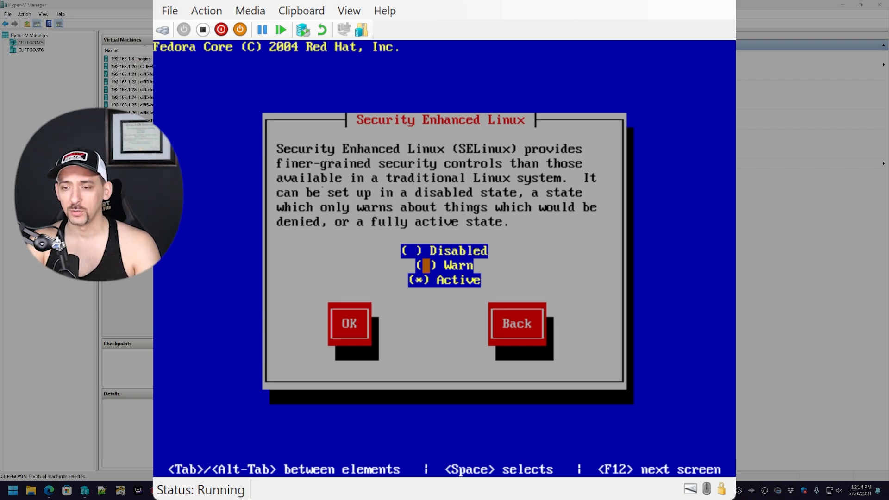
{"action": "key", "text": "Up"}
{"action": "key", "text": "Down"}
{"action": "key", "text": "Down"}
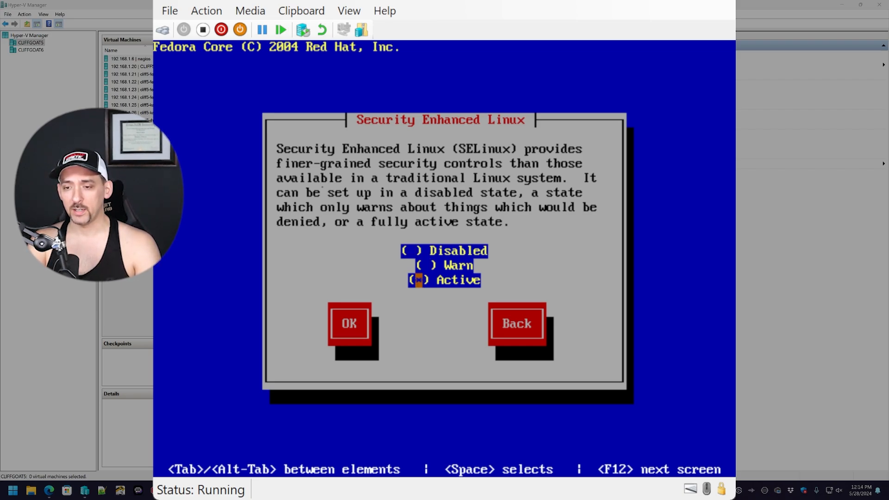
{"action": "key", "text": "Tab"}
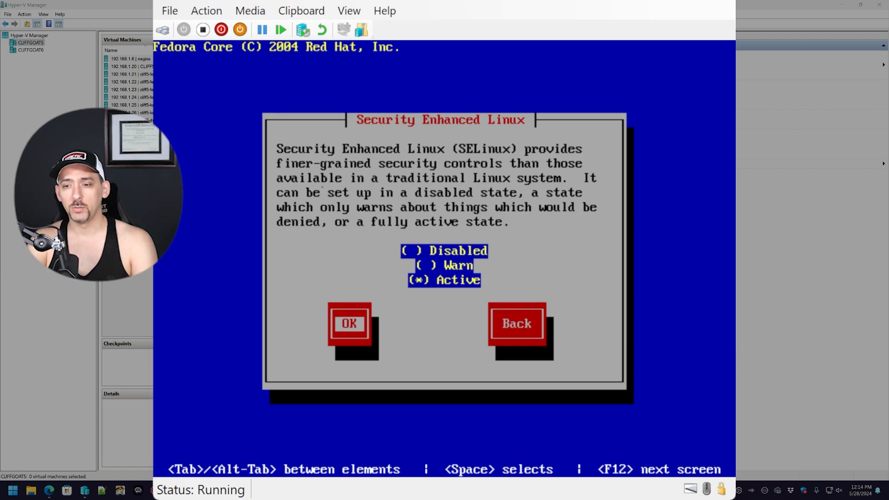
{"action": "key", "text": "Return"}
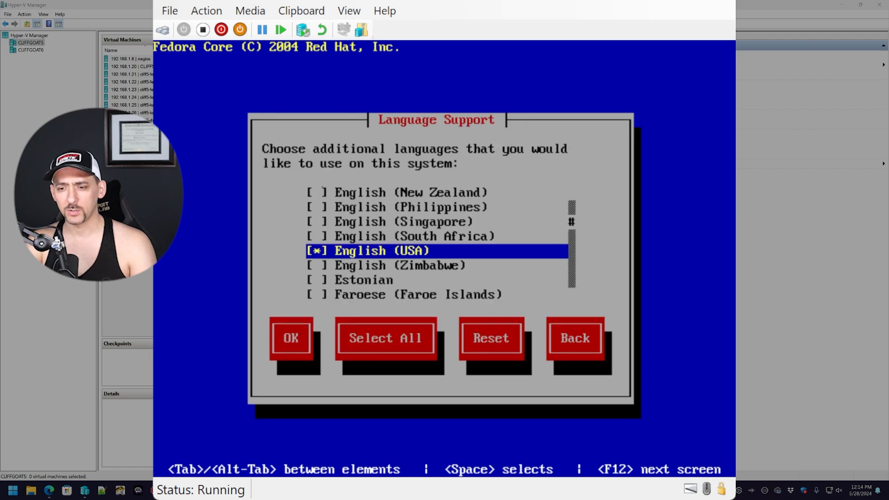
- Keep English (USA) language support and set the time zone to America/Chicago
{"action": "key", "text": "Return"}
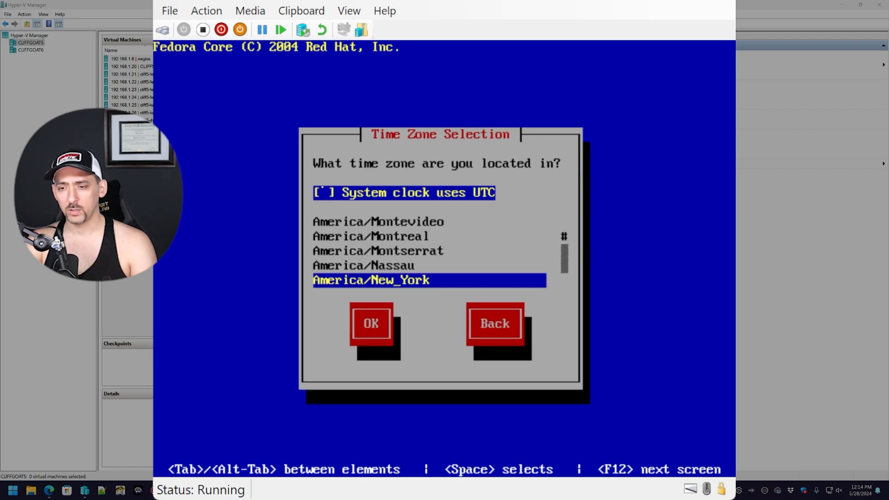
{"action": "key", "text": "Up"}
{"action": "key", "text": "Up"}
{"action": "key", "text": "Up"}
{"action": "key", "text": "Up"}
{"action": "key", "text": "Up"}
{"action": "key", "text": "Up"}
{"action": "key", "text": "Up"}
{"action": "key", "text": "Up"}
{"action": "key", "text": "Up"}
{"action": "key", "text": "Up"}
{"action": "key", "text": "Up"}
{"action": "key", "text": "Up"}
{"action": "key", "text": "Up"}
{"action": "key", "text": "Up"}
{"action": "key", "text": "Up"}
{"action": "key", "text": "Up"}
{"action": "key", "text": "Up"}
{"action": "key", "text": "Up"}
{"action": "key", "text": "Up"}
{"action": "key", "text": "Up"}
{"action": "key", "text": "Up"}
{"action": "key", "text": "Up"}
{"action": "key", "text": "Up"}
{"action": "key", "text": "Up"}
{"action": "key", "text": "Up"}
{"action": "key", "text": "Up"}
{"action": "key", "text": "Up"}
{"action": "key", "text": "Up"}
{"action": "key", "text": "Up"}
{"action": "key", "text": "Up"}
{"action": "key", "text": "Up"}
{"action": "key", "text": "Up"}
{"action": "key", "text": "Up"}
{"action": "key", "text": "Up"}
{"action": "key", "text": "Up"}
{"action": "key", "text": "Up"}
{"action": "key", "text": "Up"}
{"action": "key", "text": "Up"}
{"action": "key", "text": "Up"}
{"action": "key", "text": "Up"}
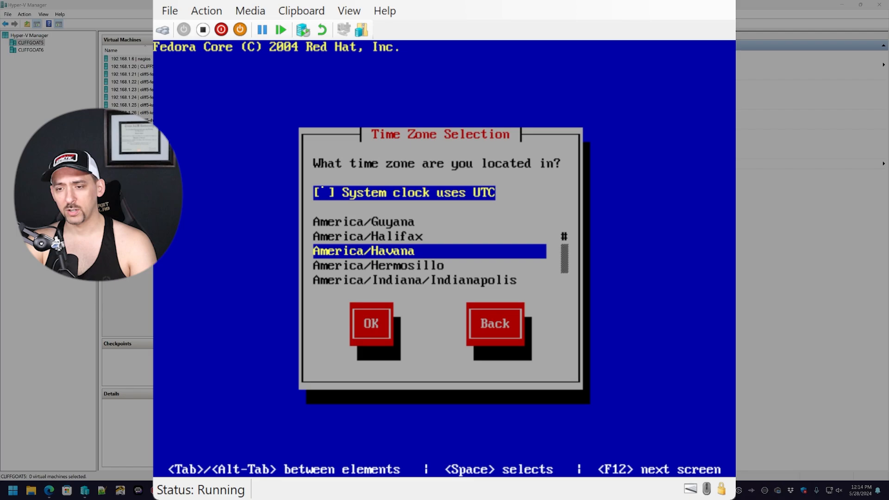
{"action": "key", "text": "Up"}
{"action": "key", "text": "Up"}
{"action": "key", "text": "Up"}
{"action": "key", "text": "Up"}
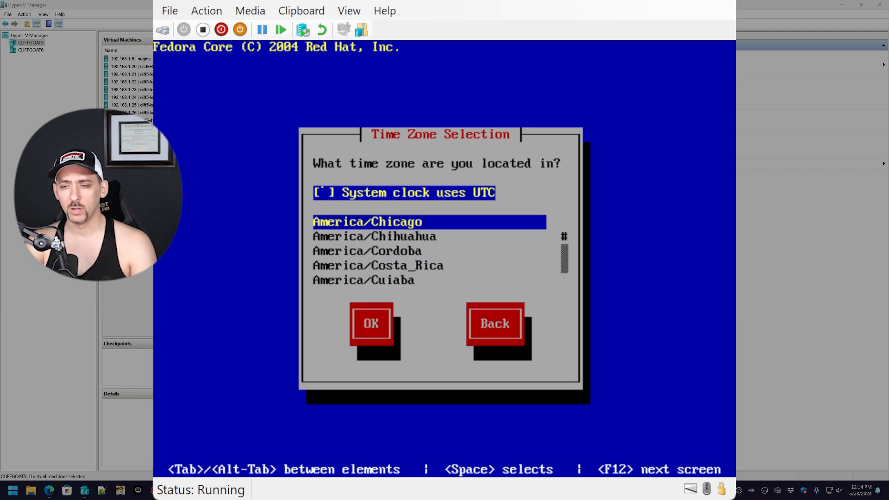
{"action": "key", "text": "Down"}
{"action": "key", "text": "Tab"}
{"action": "key", "text": "Return"}
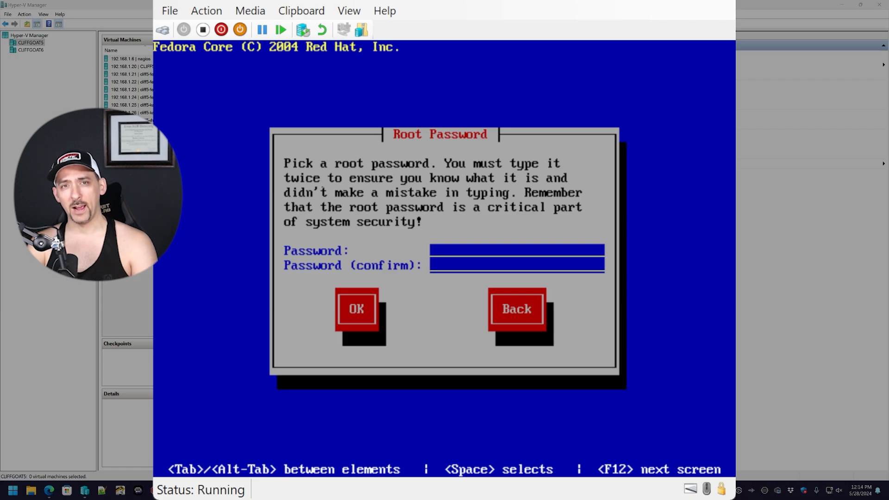
- Enter a new root password after dismissing the password length warning
{"action": "key", "text": "Return"}
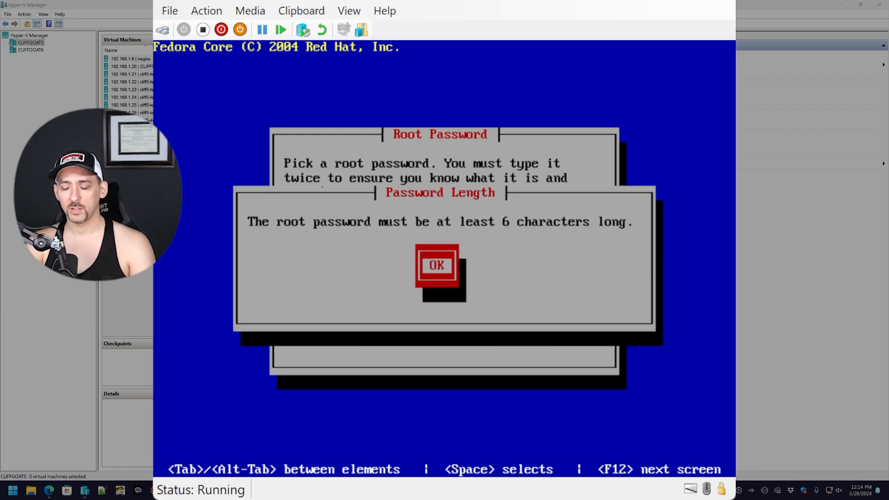
{"action": "key", "text": "Return"}
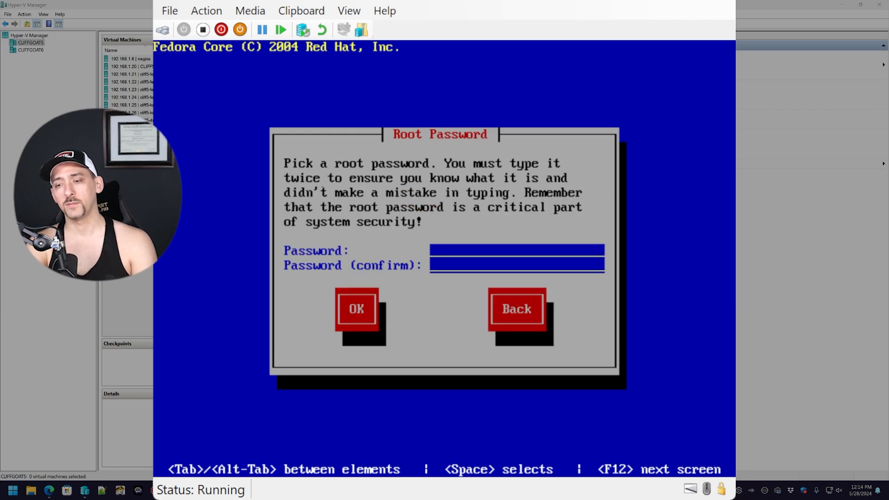
{"action": "type", "text": "****"}
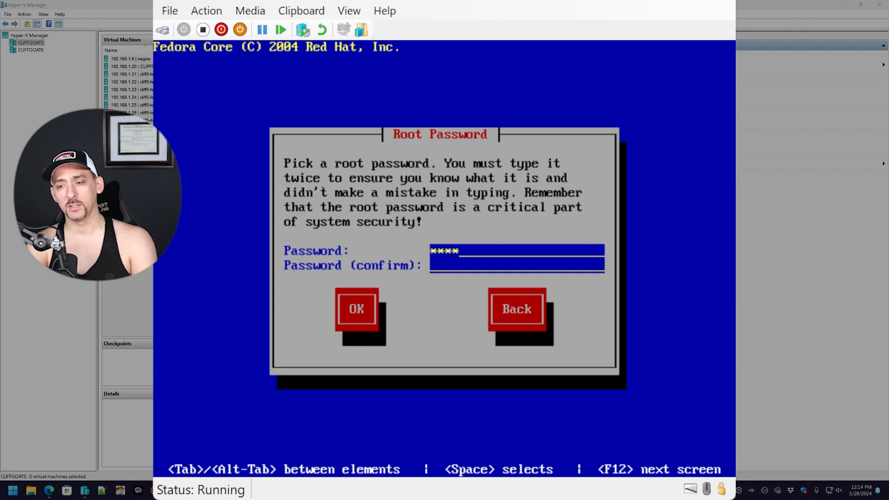
{"action": "type", "text": "****"}
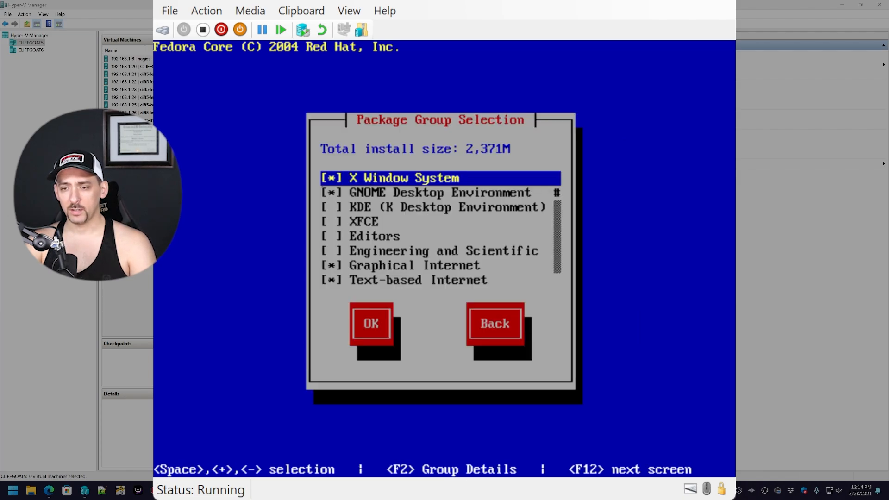
- Add the Everything package group (6,756M total) and accept the package selection
{"action": "key", "text": "Down"}
{"action": "key", "text": "Down"}
{"action": "key", "text": "Down"}
{"action": "key", "text": "Down"}
{"action": "key", "text": "Down"}
{"action": "key", "text": "Down"}
{"action": "key", "text": "Down"}
{"action": "key", "text": "Down"}
{"action": "key", "text": "Down"}
{"action": "key", "text": "Down"}
{"action": "key", "text": "Down"}
{"action": "key", "text": "Down"}
{"action": "key", "text": "Down"}
{"action": "key", "text": "Down"}
{"action": "key", "text": "Down"}
{"action": "key", "text": "Down"}
{"action": "key", "text": "Down"}
{"action": "key", "text": "Down"}
{"action": "key", "text": "Down"}
{"action": "key", "text": "Down"}
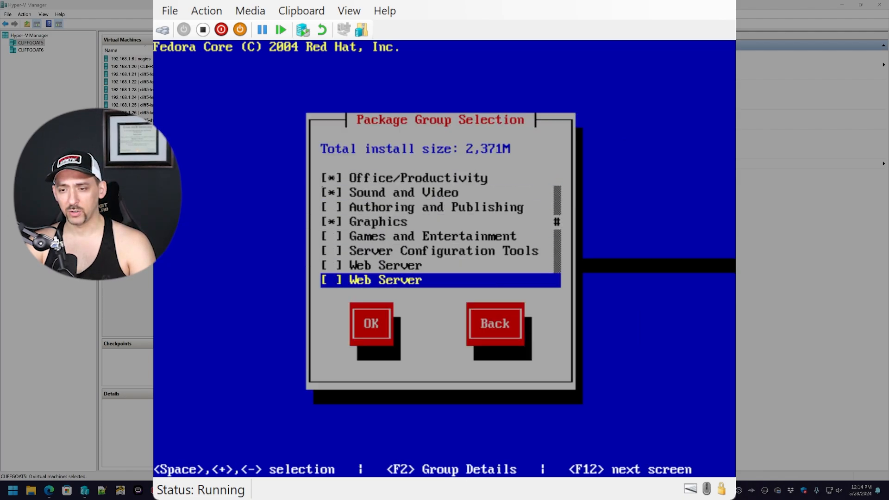
{"action": "key", "text": "Down"}
{"action": "key", "text": "Down"}
{"action": "key", "text": "Down"}
{"action": "key", "text": "Down"}
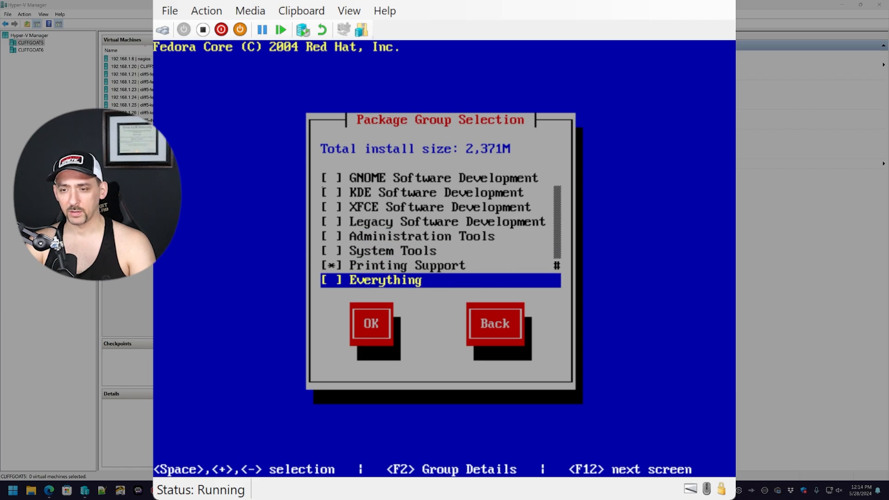
{"action": "key", "text": "space"}
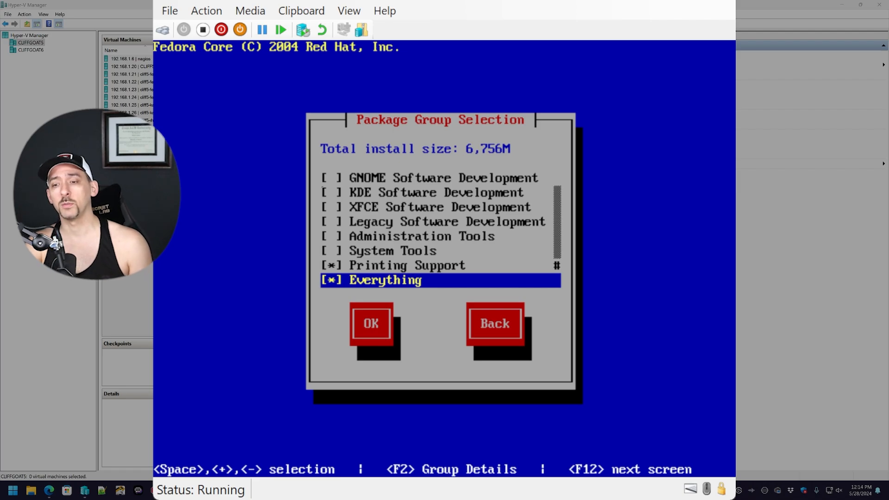
{"action": "key", "text": "Tab"}
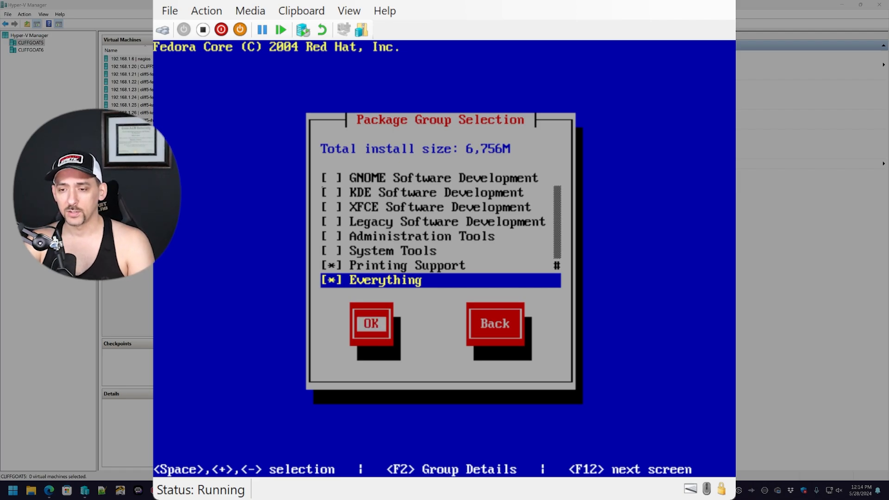
{"action": "key", "text": "Return"}
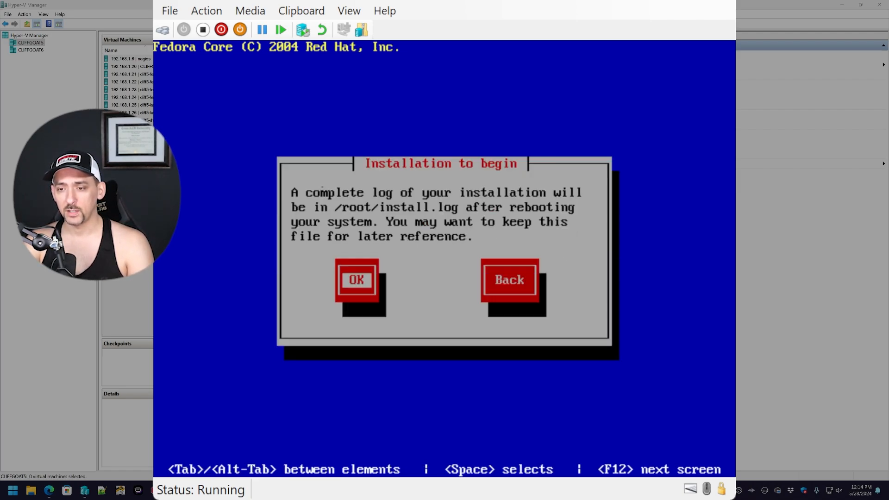
- Confirm the Installation to begin notice and let Fedora Core install until the Complete screen
{"action": "key", "text": "Return"}
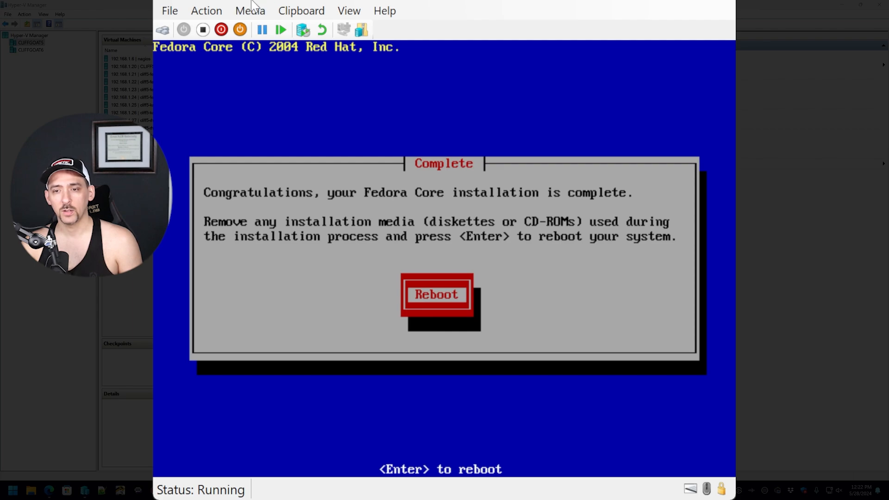
- Reboot the installed guest and boot the first GRUB entry, the 2.6.9-1.667smp kernel
{"action": "left_click", "coordinate": [255, 83]}
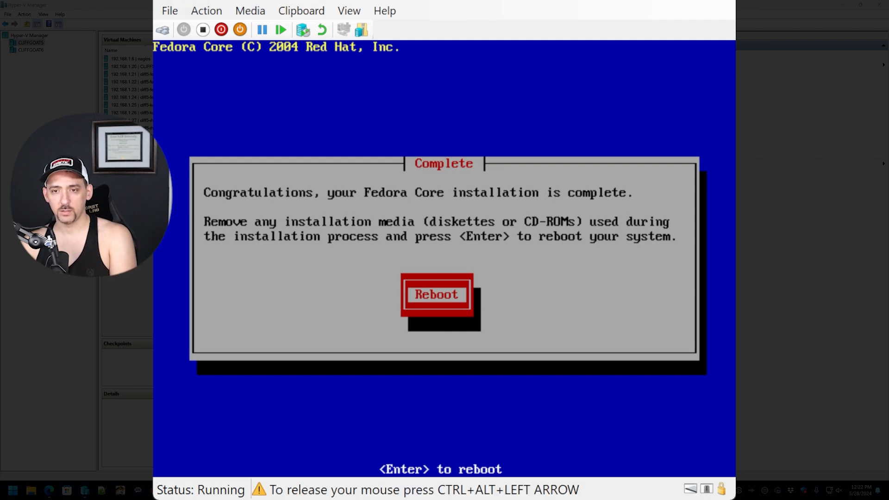
{"action": "key", "text": "ctrl+alt+Left"}
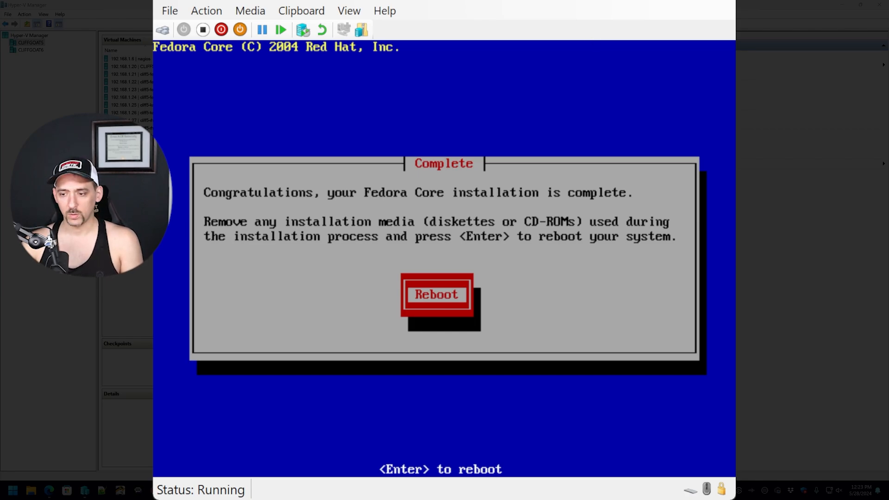
{"action": "left_click", "coordinate": [384, 269]}
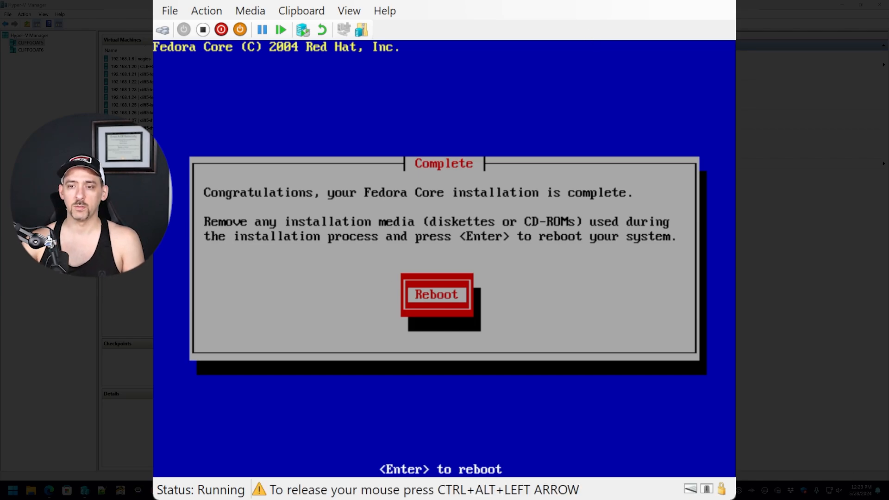
{"action": "key", "text": "Return"}
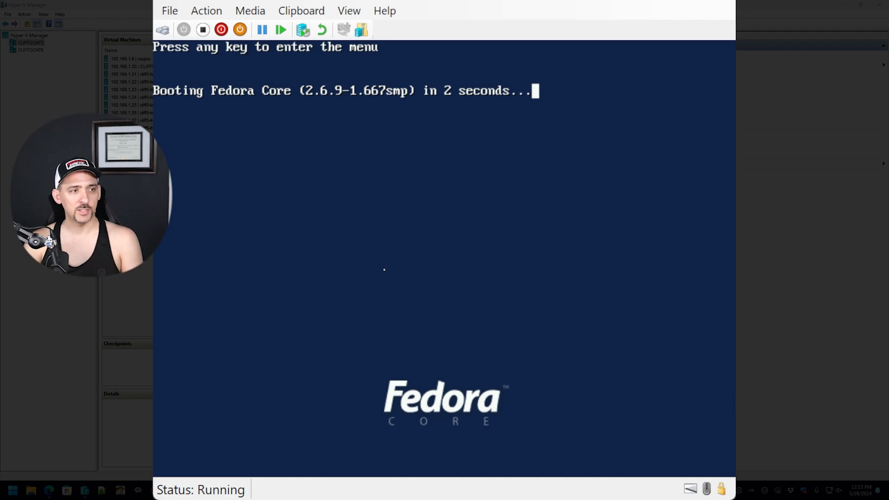
{"action": "key", "text": "Return"}
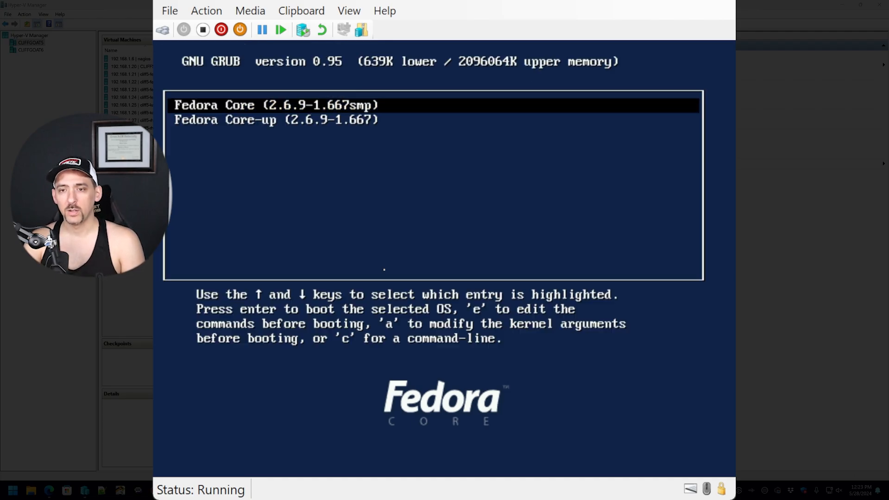
{"action": "key", "text": "Return"}
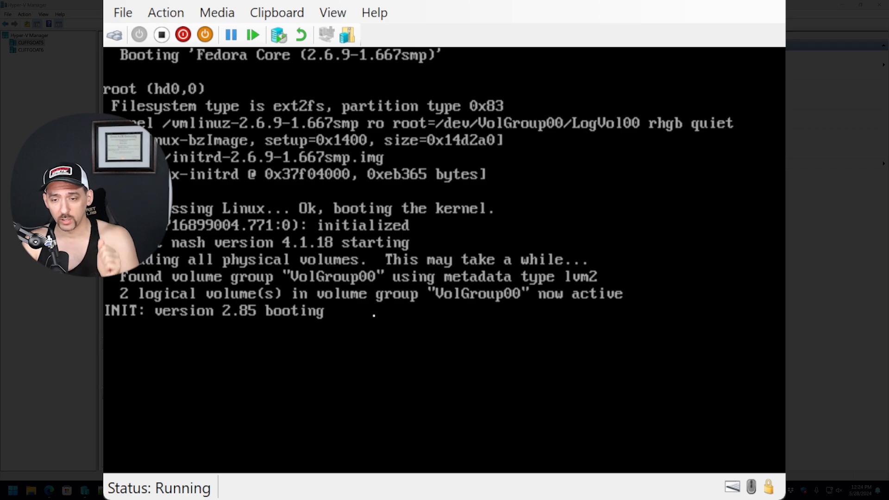
{"action": "left_click", "coordinate": [139, 432]}
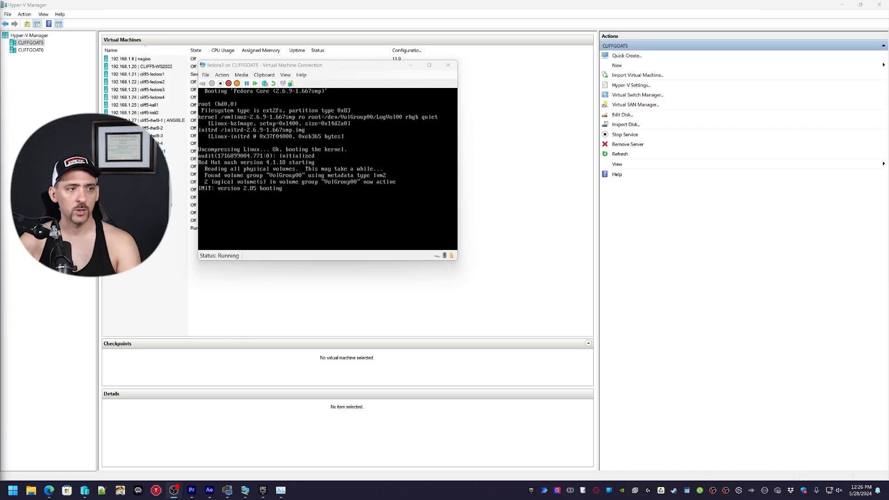
- Check the host's CPU and memory load in Task Manager, then move it off-screen
{"action": "key", "text": "ctrl+shift+Escape"}
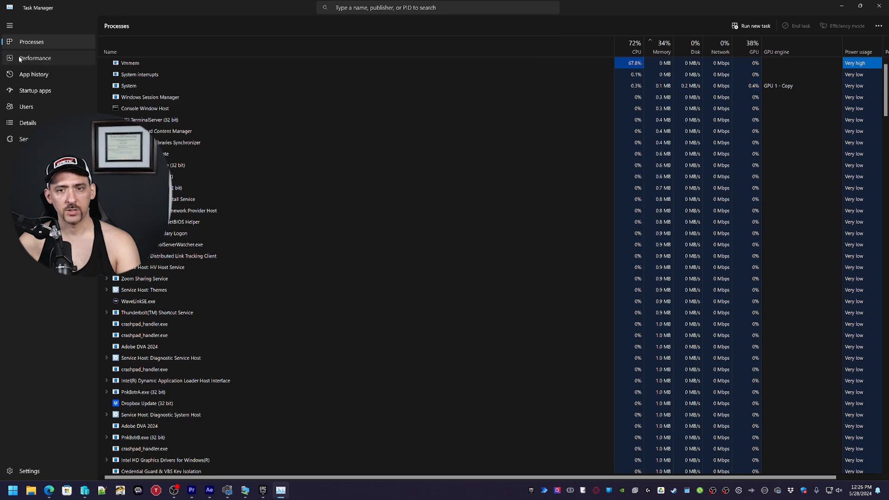
{"action": "left_click", "coordinate": [20, 59]}
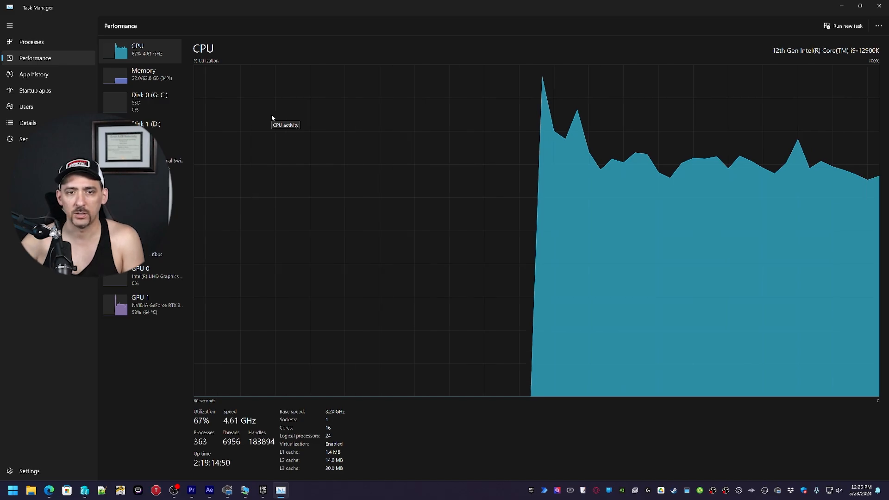
{"action": "left_click", "coordinate": [148, 78]}
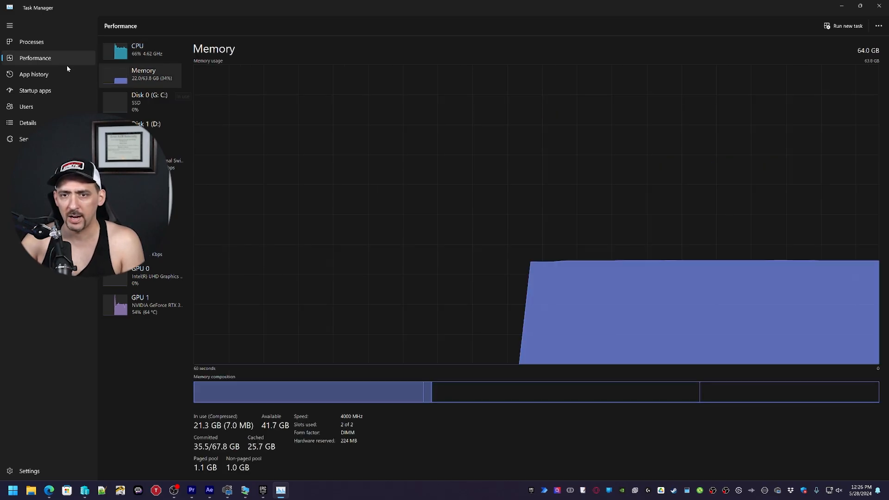
{"action": "left_click", "coordinate": [49, 42]}
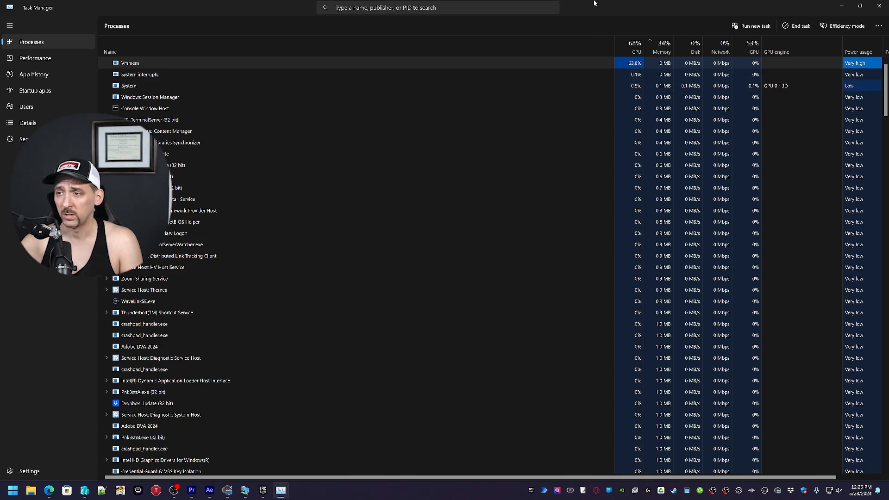
{"action": "left_click_drag", "start_coordinate": [620, 3], "coordinate": [495, 499]}
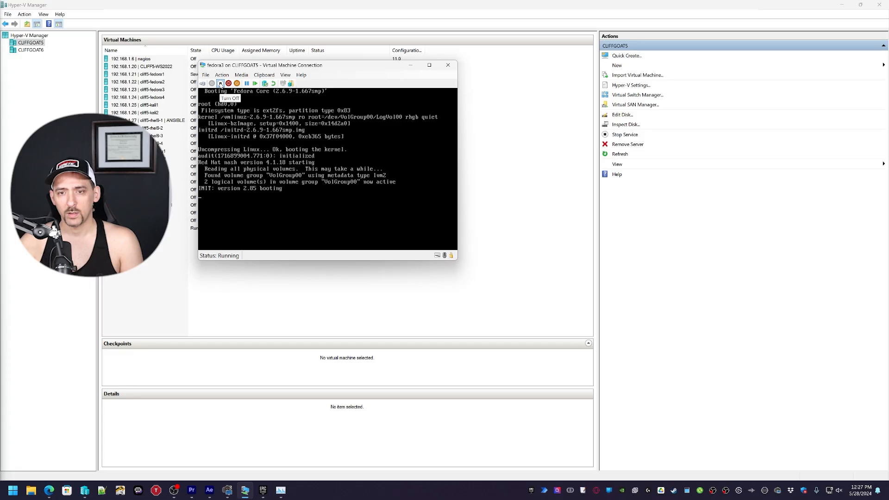
- Turn off fedora3 and apply 1 virtual processor in its Settings
{"action": "left_click", "coordinate": [221, 84]}
{"action": "left_click", "coordinate": [205, 74]}
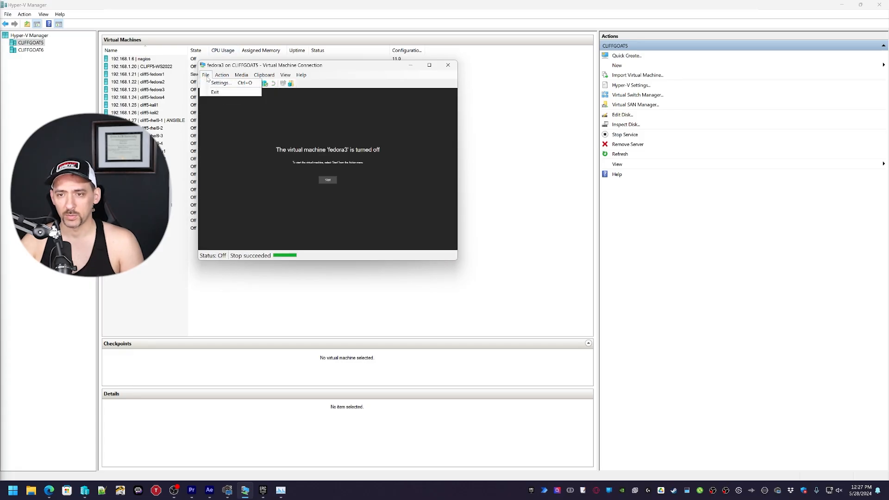
{"action": "left_click", "coordinate": [215, 86]}
{"action": "left_click", "coordinate": [348, 183]}
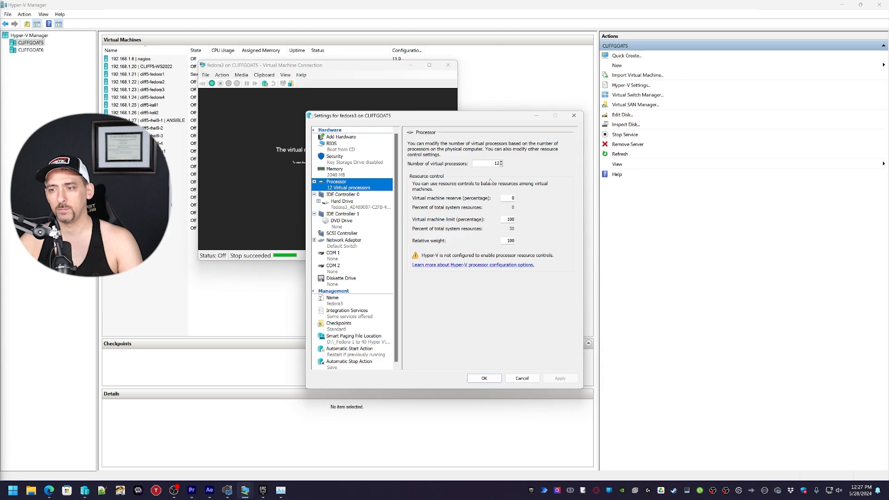
{"action": "key", "text": "Tab"}
{"action": "type", "text": "1"}
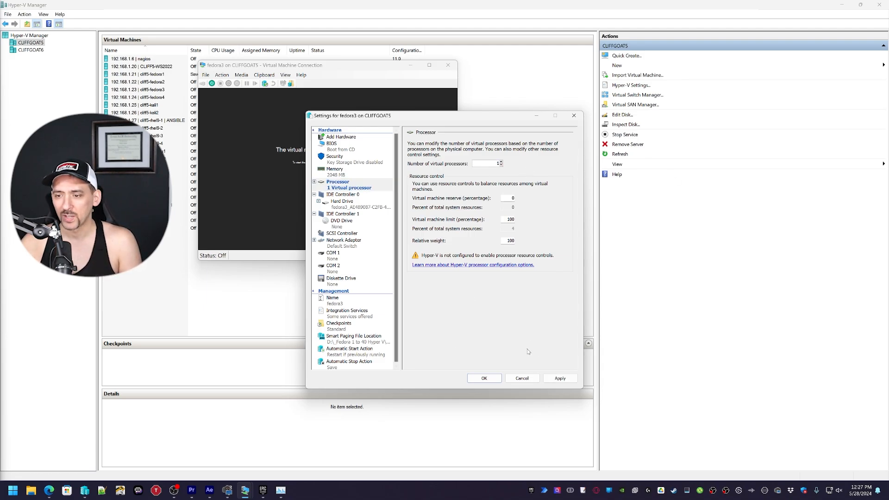
{"action": "left_click", "coordinate": [559, 378]}
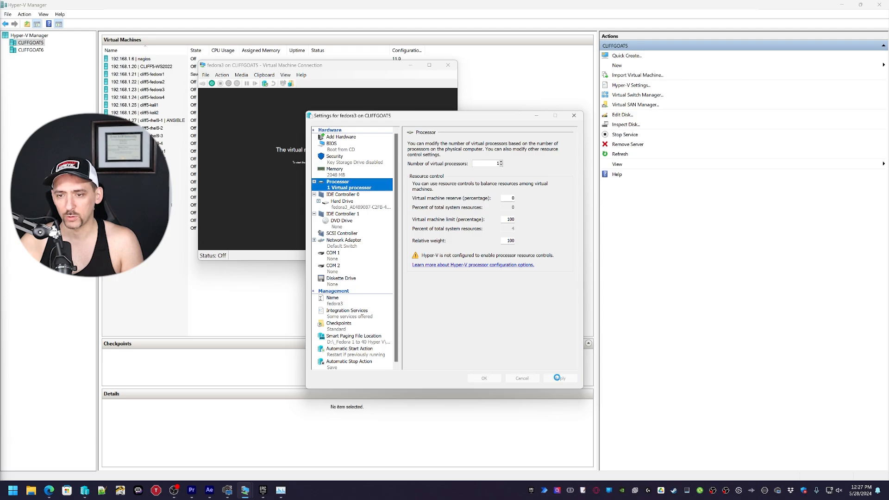
- Give fedora3 1024 MB of RAM with Dynamic Memory disabled, then apply and close
{"action": "left_click", "coordinate": [343, 171]}
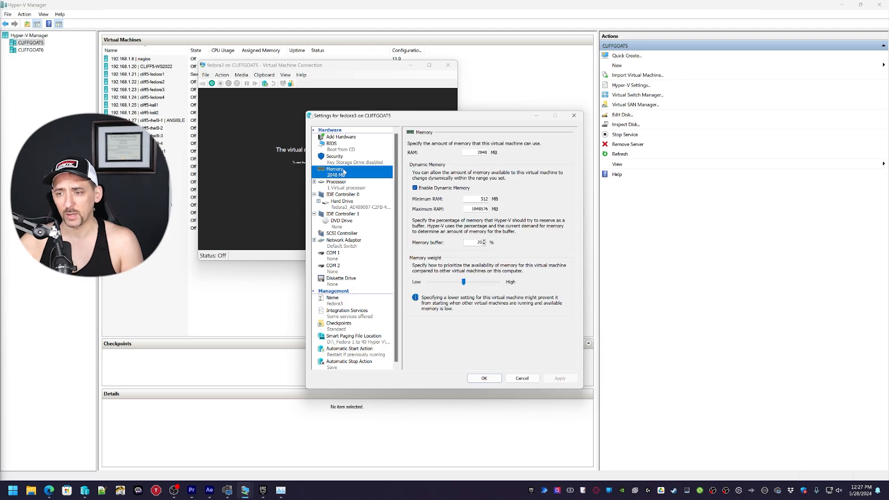
{"action": "key", "text": "Tab"}
{"action": "type", "text": "102"}
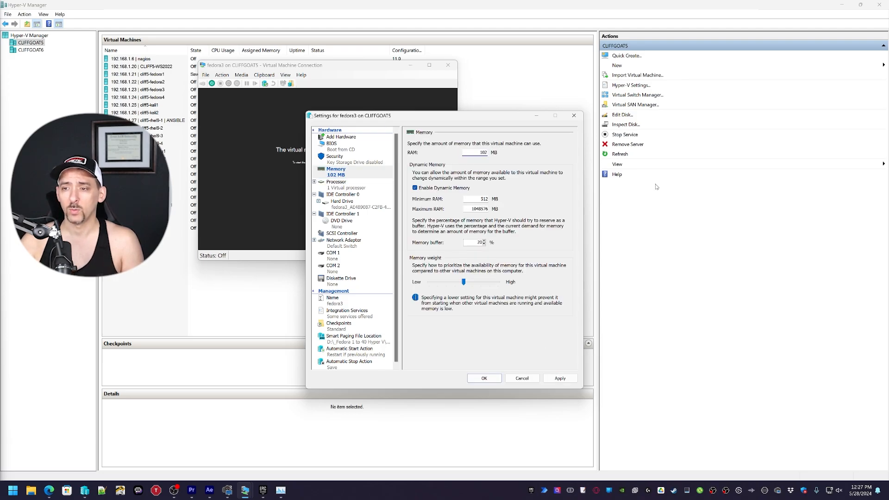
{"action": "type", "text": "4"}
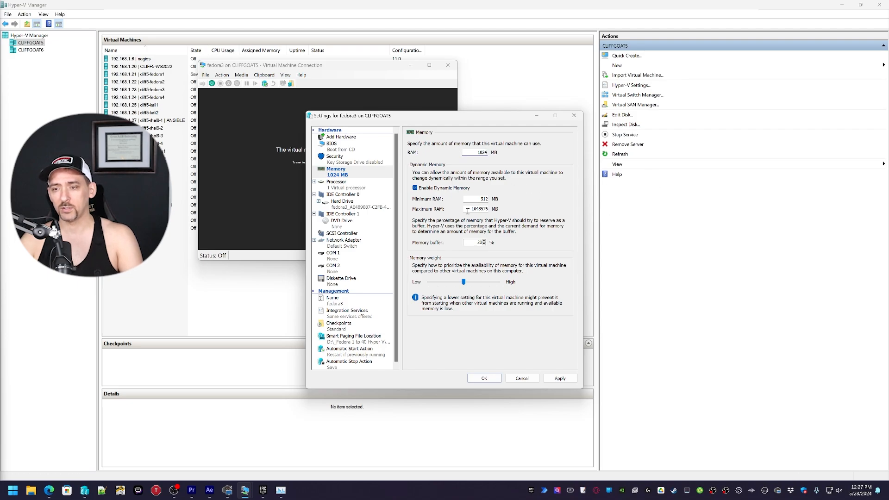
{"action": "key", "text": "ctrl+a"}
{"action": "left_click", "coordinate": [448, 188]}
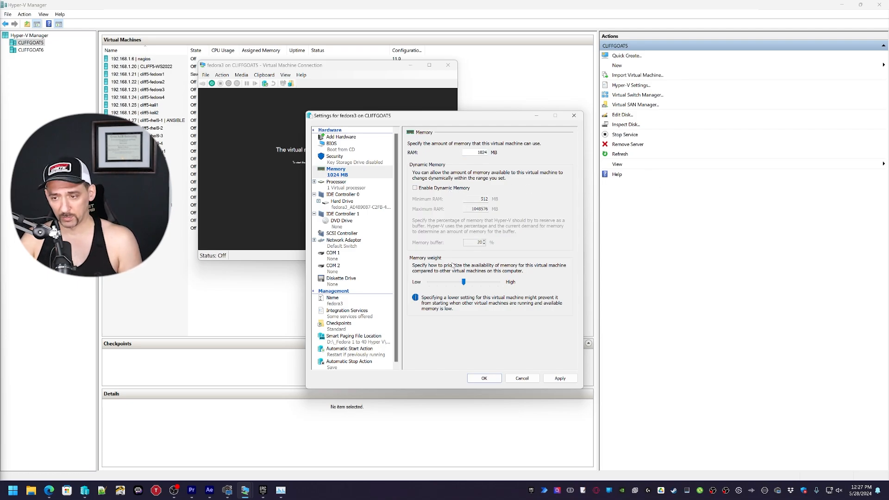
{"action": "left_click", "coordinate": [560, 378]}
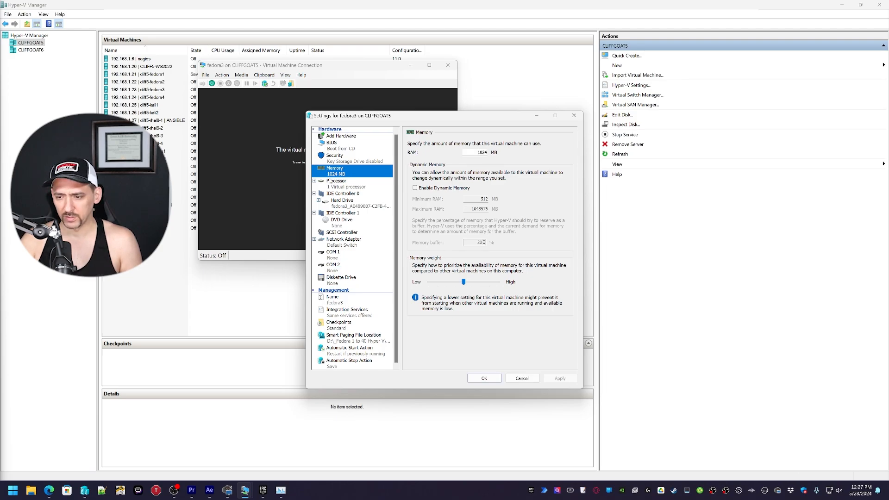
{"action": "left_click", "coordinate": [484, 378]}
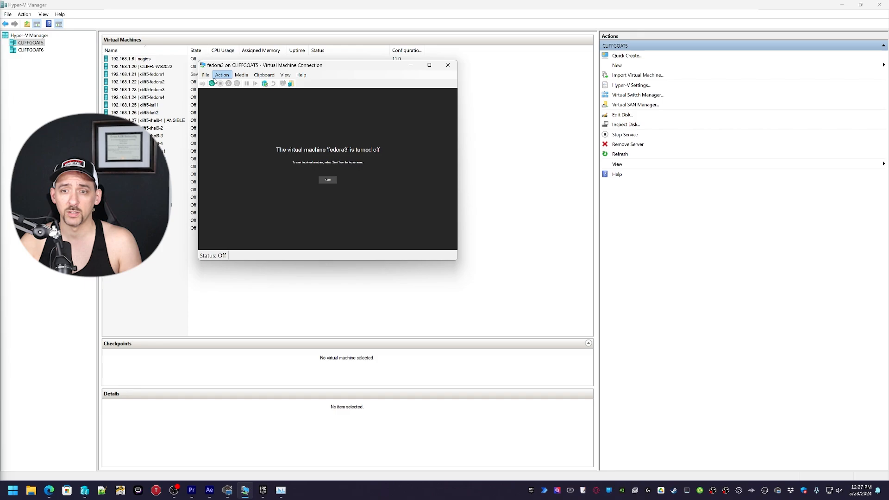
- Start fedora3 again and boot the Fedora Core (2.6.9-1.667smp) entry from GRUB
{"action": "left_click", "coordinate": [326, 180]}
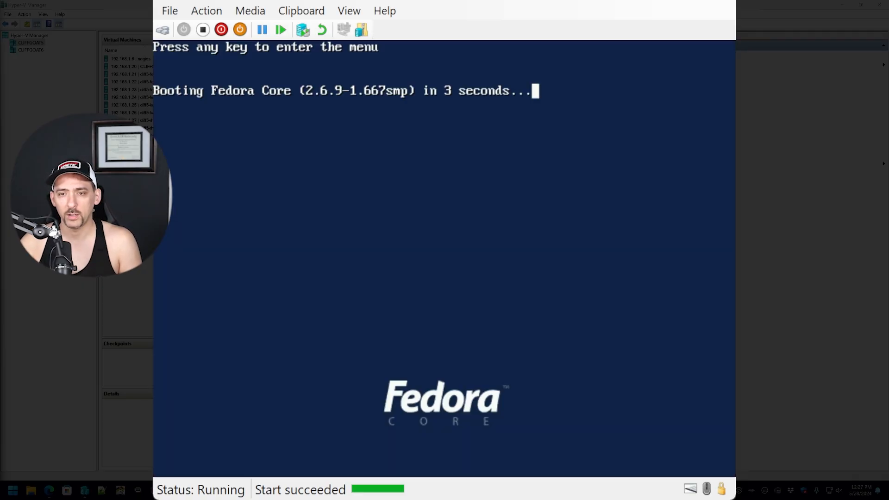
{"action": "key", "text": "Return"}
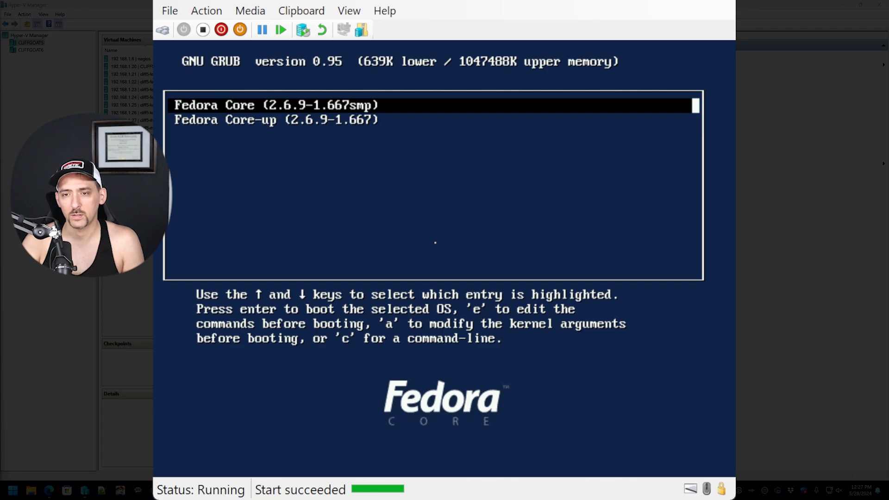
{"action": "key", "text": "Return"}
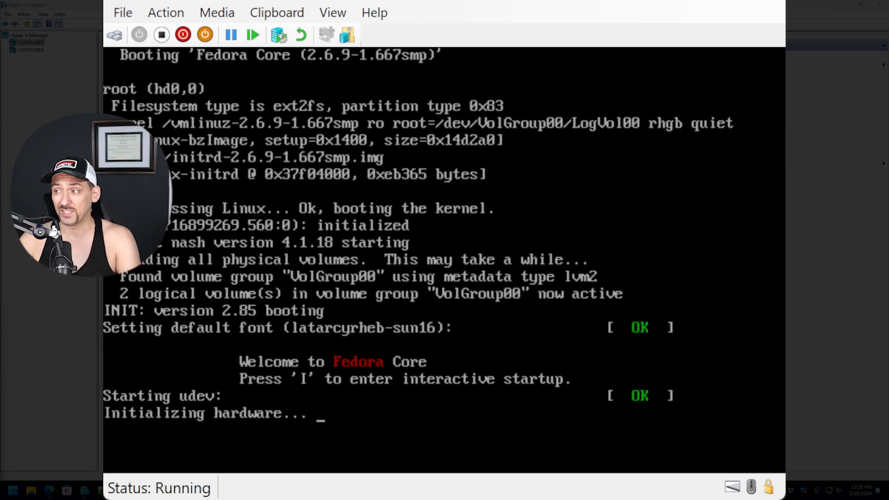
- Let the boot run past hardware initialization until the display turns garbled
{"action": "key", "text": "alt+Tab"}
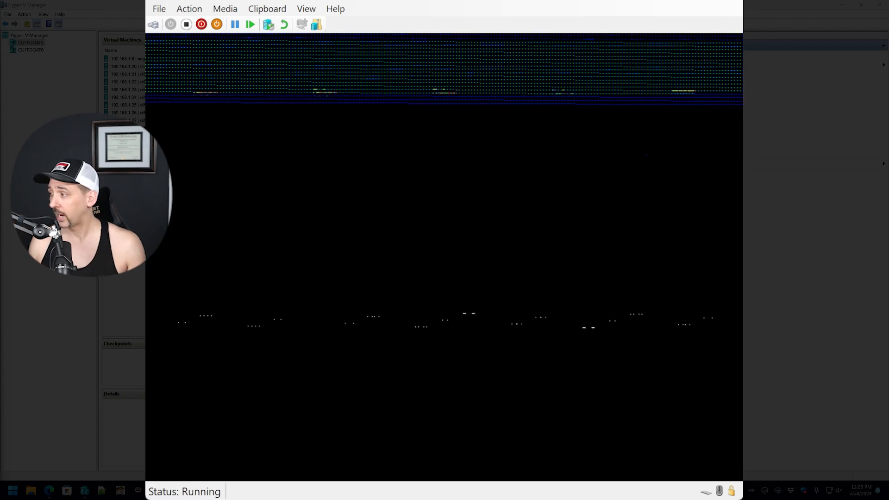
- Capture input in the fedora3 console while its screen fills with garbled stripes
{"action": "left_click", "coordinate": [445, 257]}
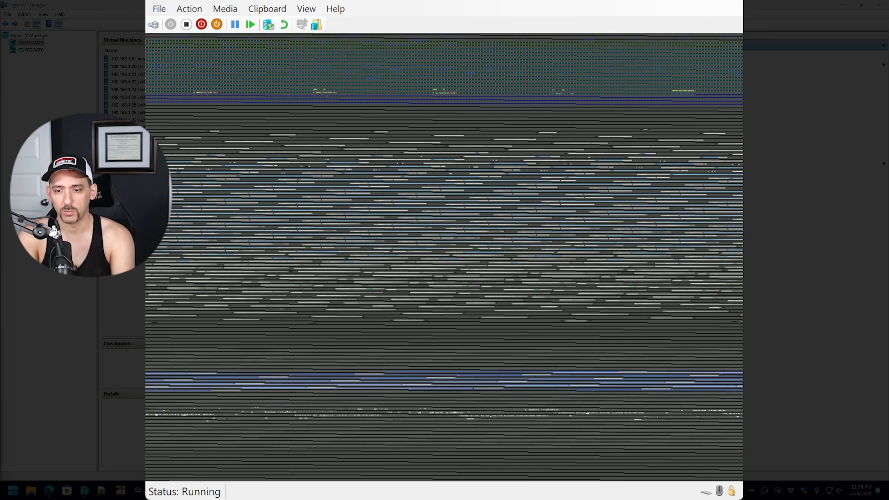
{"action": "left_click", "coordinate": [444, 257]}
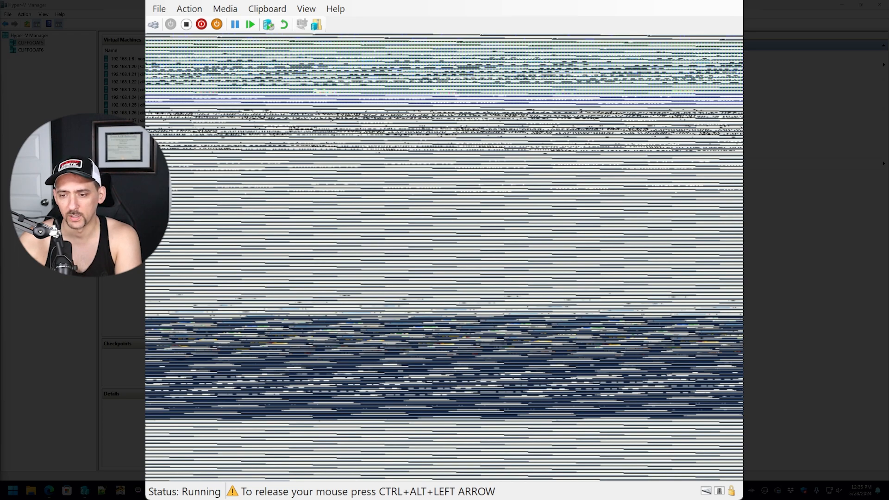
{"action": "key", "text": "ctrl+alt+Left"}
{"action": "left_click", "coordinate": [444, 257]}
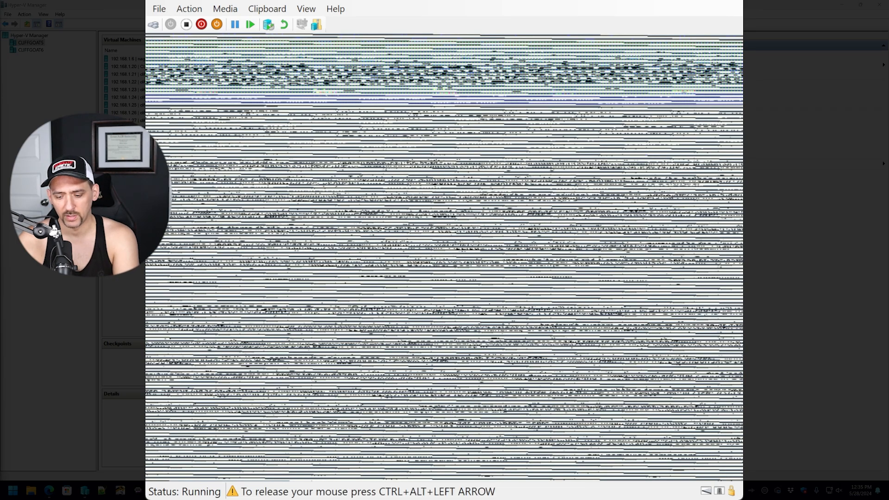
{"action": "key", "text": "ctrl+alt+Left"}
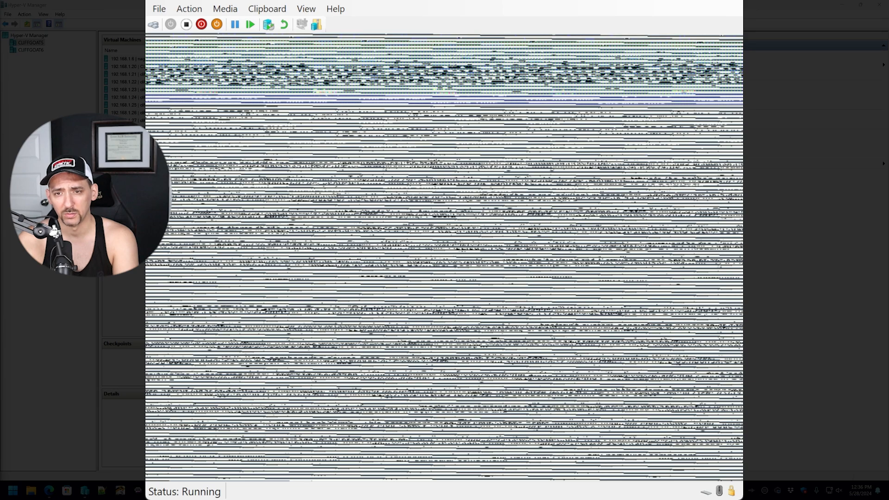
- Reset the VM and boot the Fedora Core-up kernel entry from GRUB instead
{"action": "left_click", "coordinate": [251, 22]}
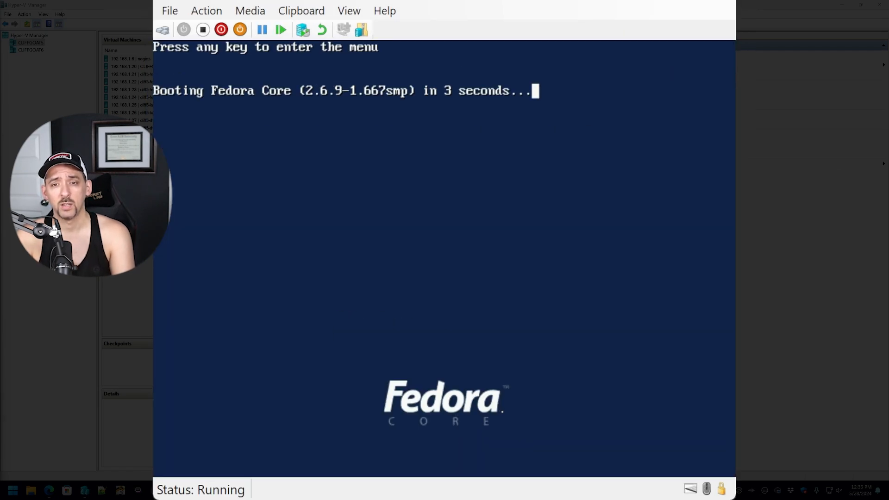
{"action": "key", "text": "Return"}
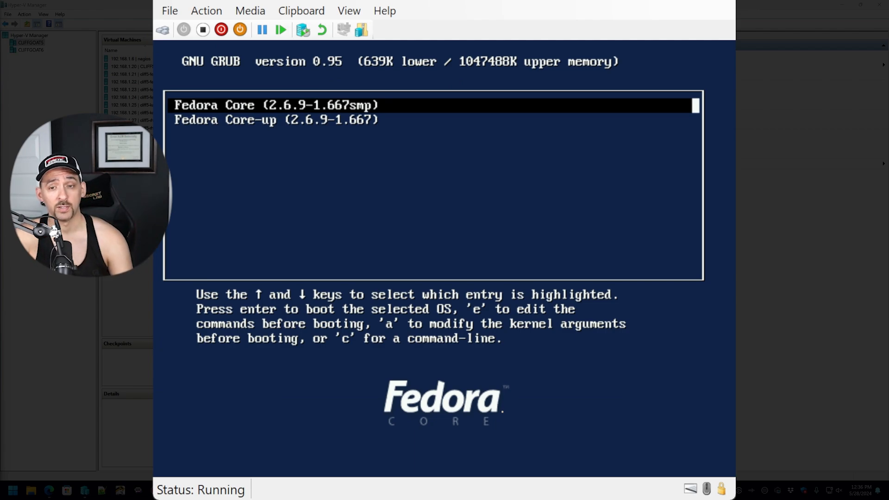
{"action": "key", "text": "Down"}
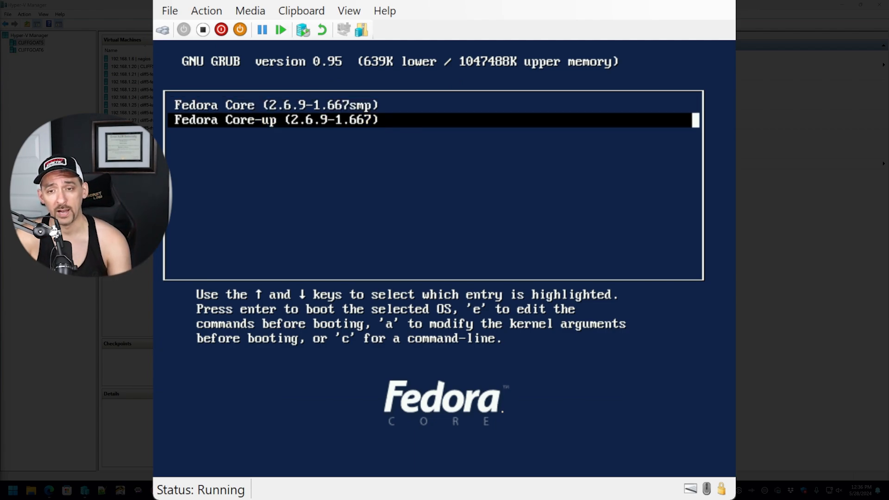
{"action": "key", "text": "Return"}
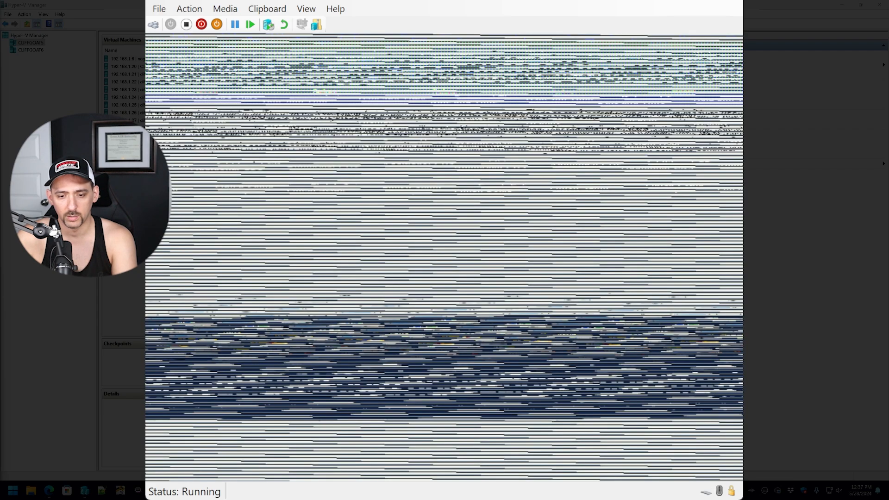
{"action": "key", "text": "alt"}
- Reset the fedora3 VM and boot the Fedora Core smp kernel from GRUB
{"action": "left_click", "coordinate": [48, 492]}
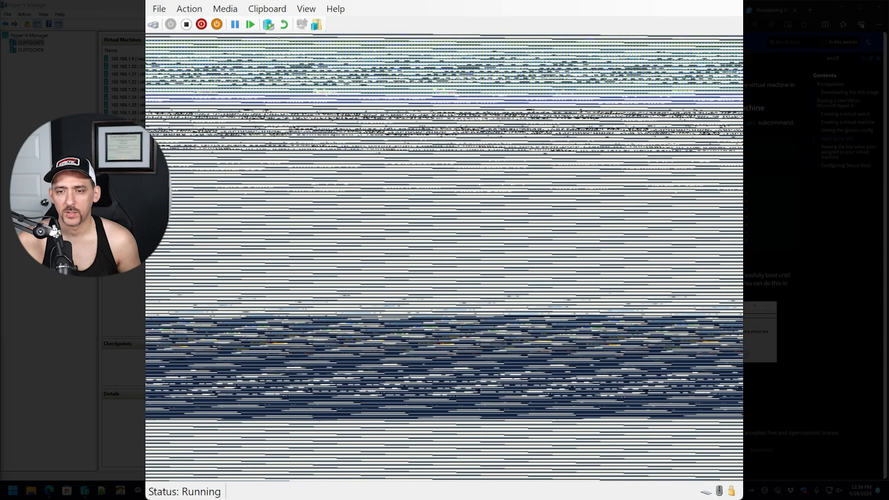
{"action": "left_click", "coordinate": [249, 25]}
{"action": "key", "text": "Down"}
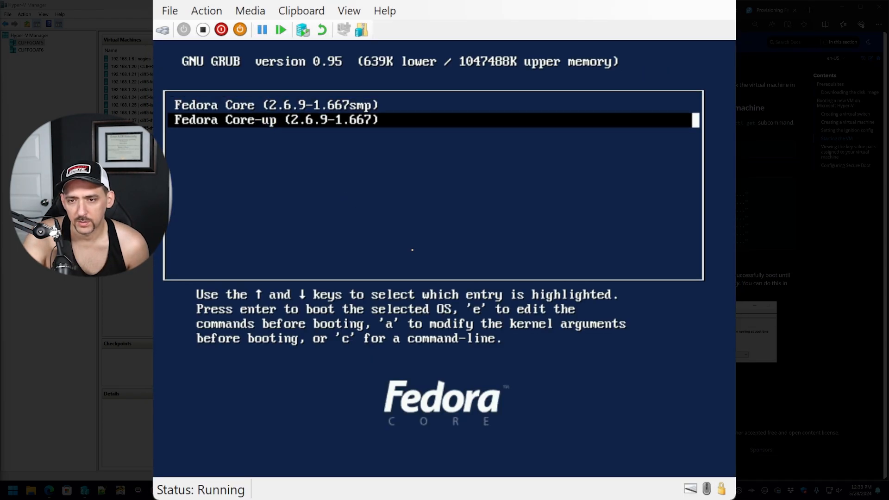
{"action": "key", "text": "Up"}
{"action": "key", "text": "Return"}
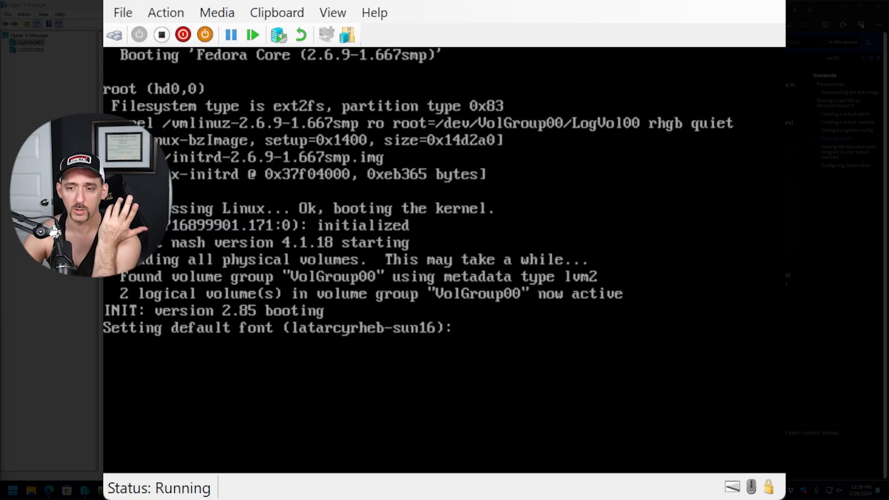
- Enter interactive startup and answer y to the root filesystem check
{"action": "key", "text": "shift+i"}
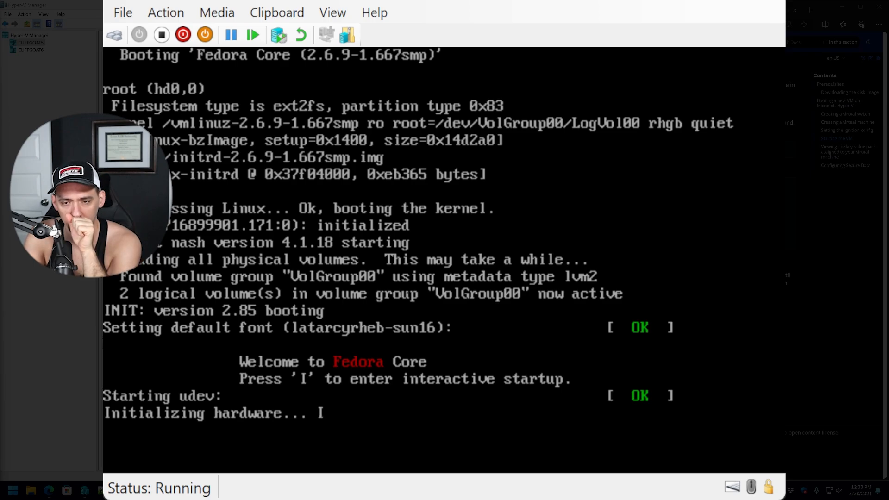
{"action": "key", "text": "Down"}
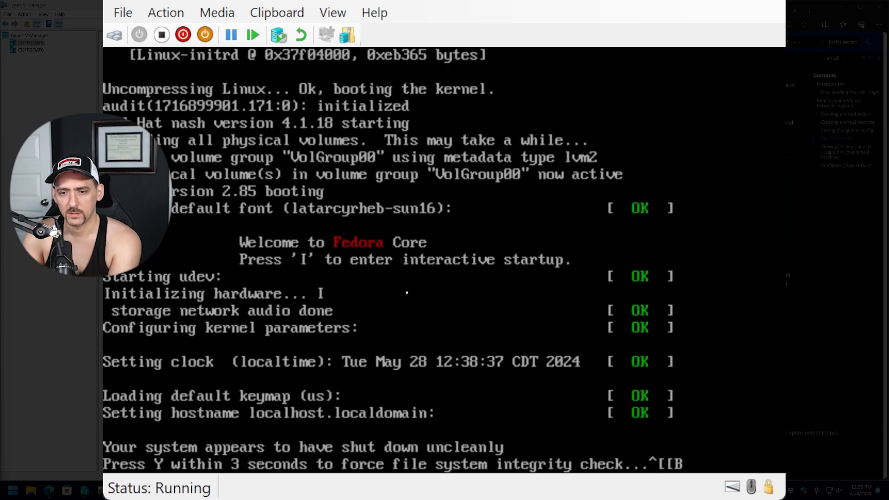
{"action": "key", "text": "y"}
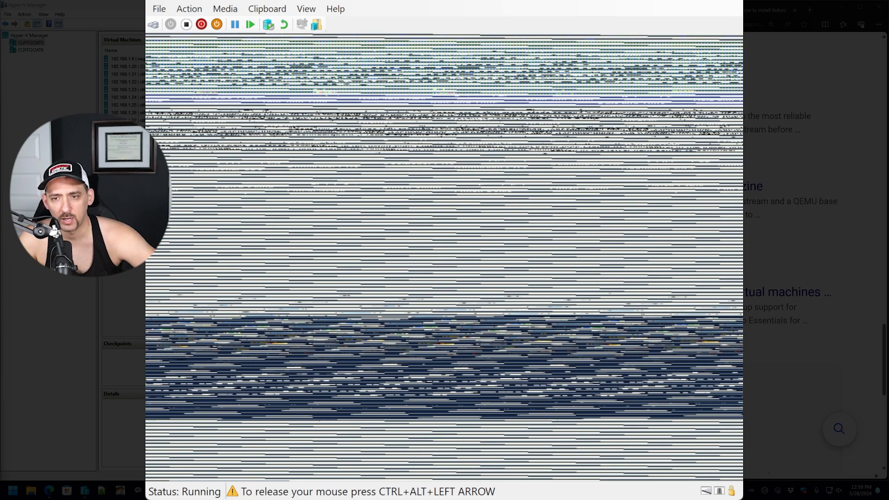
{"action": "key", "text": "ctrl+alt+Left"}
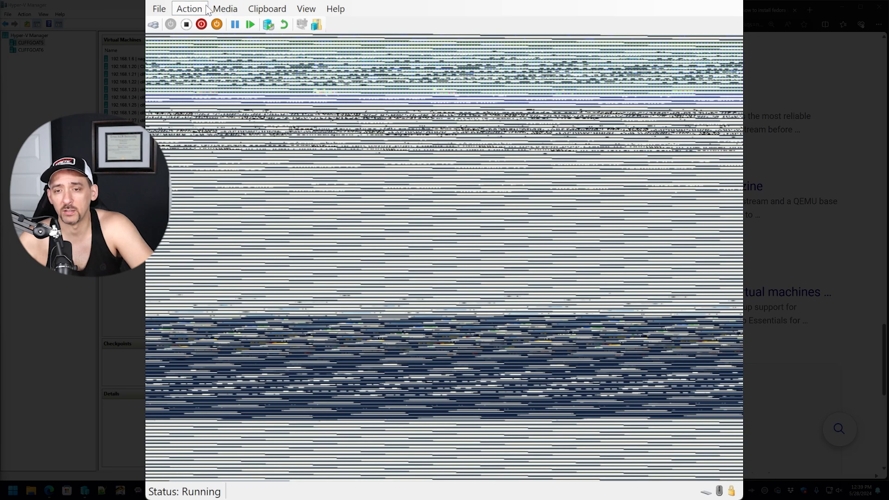
{"action": "left_click", "coordinate": [385, 226]}
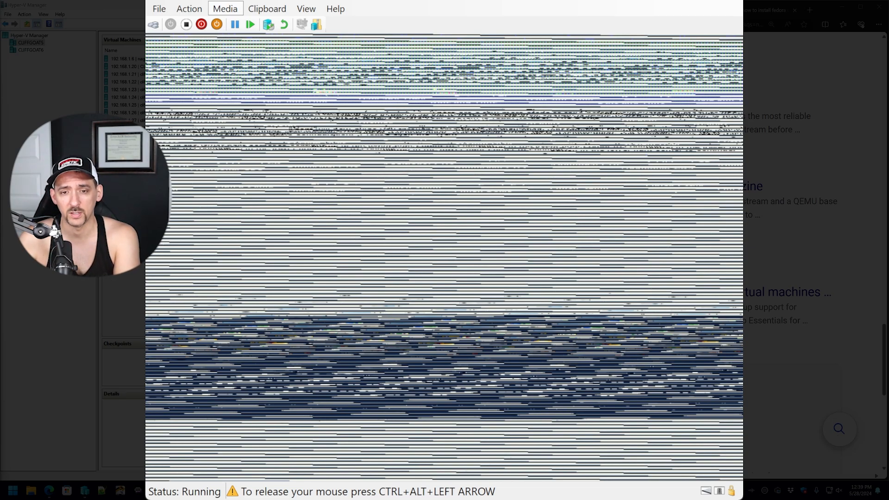
{"action": "key", "text": "ctrl+alt+Left"}
{"action": "left_click", "coordinate": [185, 160]}
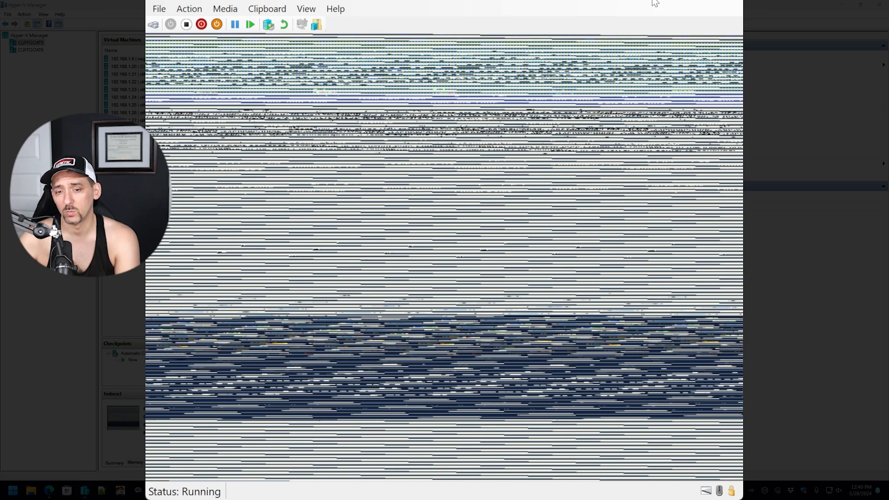
{"action": "right_click", "coordinate": [124, 222]}
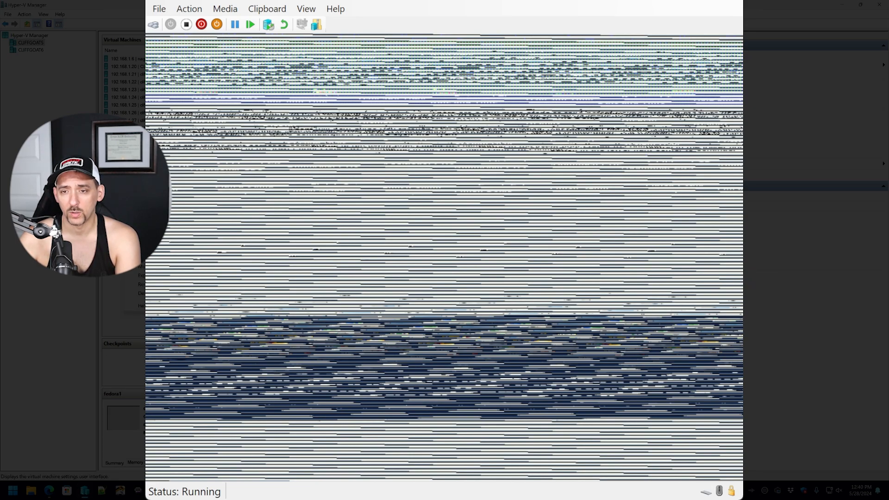
{"action": "left_click", "coordinate": [144, 239]}
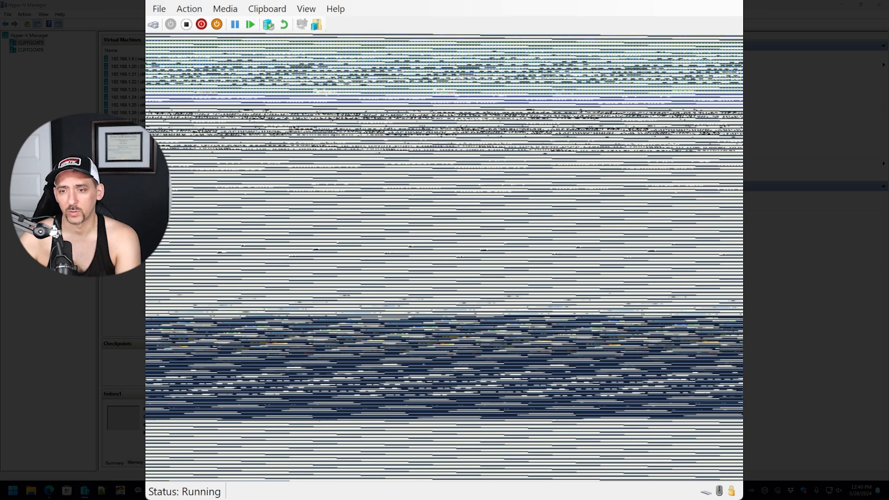